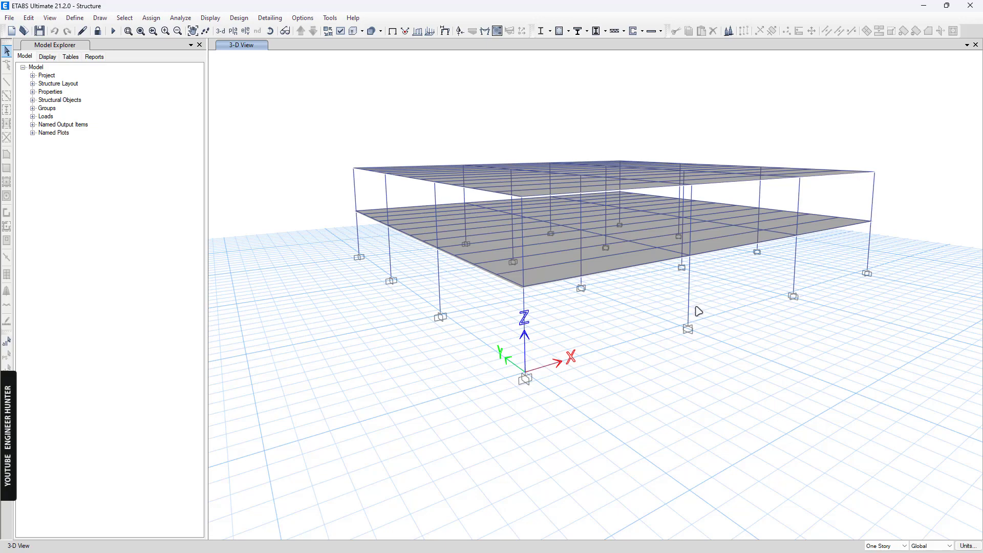
- Show the two-storey steel building model with extruded member sections
{"action": "scroll", "coordinate": [614, 309], "scroll_direction": "up", "scroll_amount": 5}
{"action": "scroll", "coordinate": [553, 246], "scroll_direction": "down", "scroll_amount": 5}
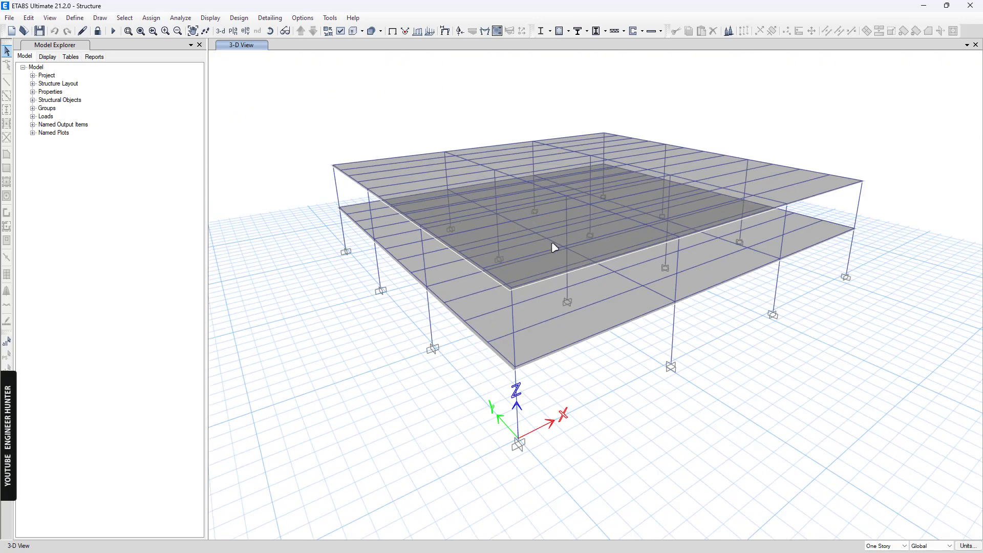
{"action": "left_click", "coordinate": [302, 17]}
{"action": "left_click", "coordinate": [289, 10]}
{"action": "left_click", "coordinate": [352, 31]}
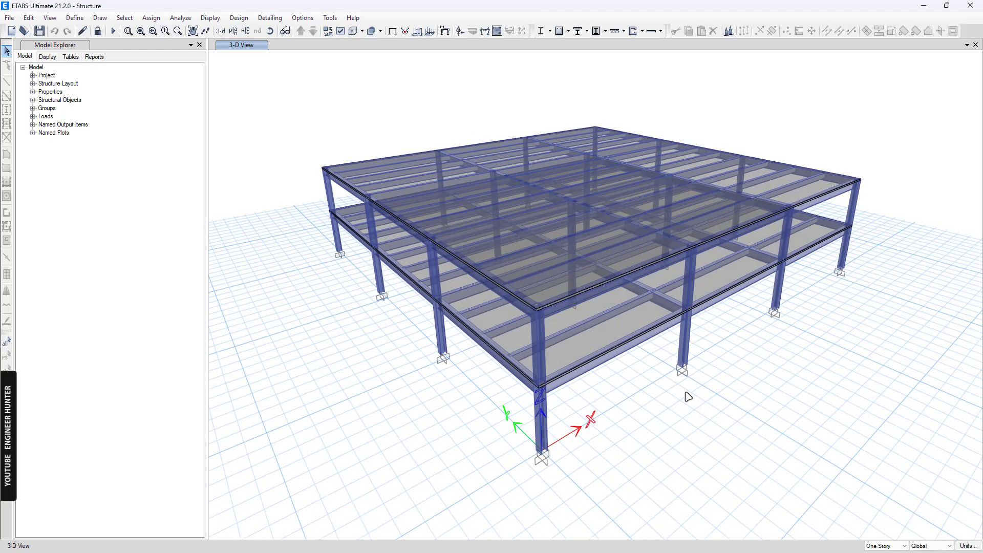
{"action": "scroll", "coordinate": [657, 401], "scroll_direction": "up", "scroll_amount": 3}
{"action": "scroll", "coordinate": [675, 390], "scroll_direction": "down", "scroll_amount": 2}
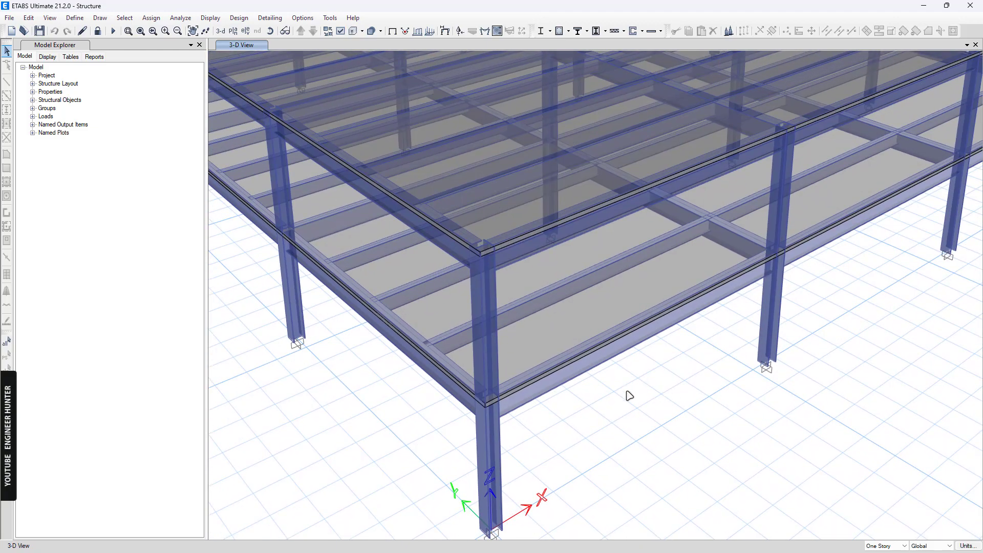
- Examine the column base supports, clear the joint selection and return to the plain undeformed line model
{"action": "scroll", "coordinate": [628, 397], "scroll_direction": "down", "scroll_amount": 3}
{"action": "scroll", "coordinate": [440, 376], "scroll_direction": "up", "scroll_amount": 4}
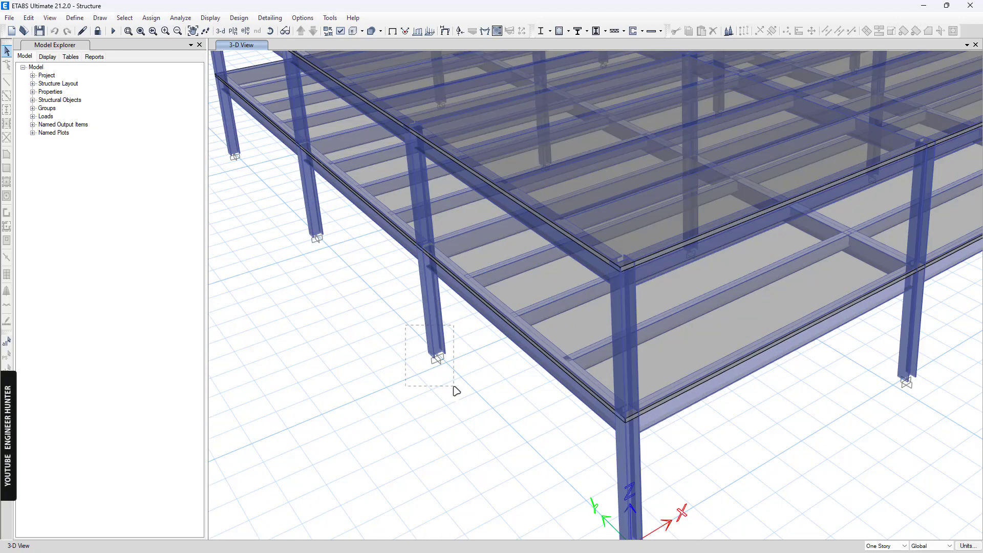
{"action": "left_click", "coordinate": [436, 359]}
{"action": "scroll", "coordinate": [429, 353], "scroll_direction": "down", "scroll_amount": 4}
{"action": "left_click", "coordinate": [665, 361]}
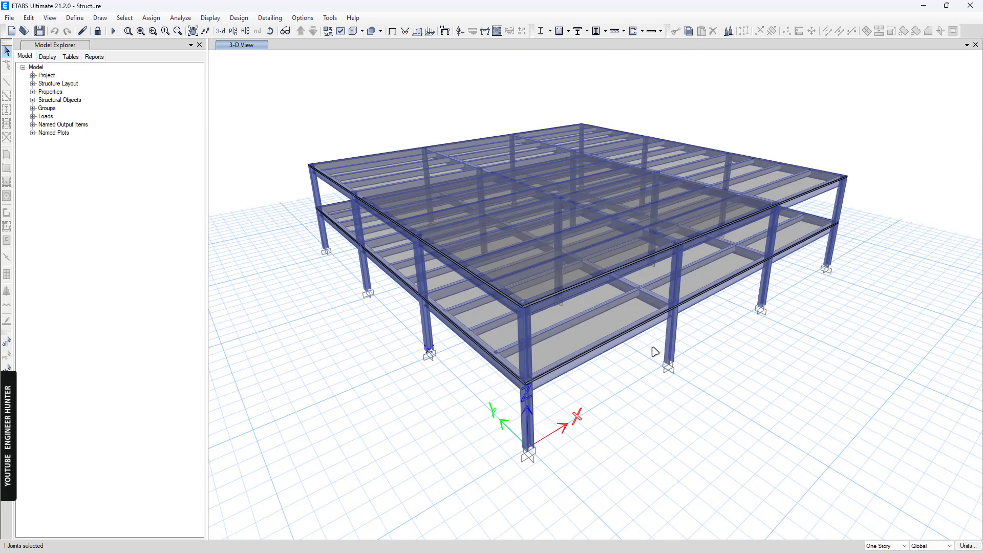
{"action": "key", "text": "ctrl+q"}
{"action": "left_click", "coordinate": [392, 30]}
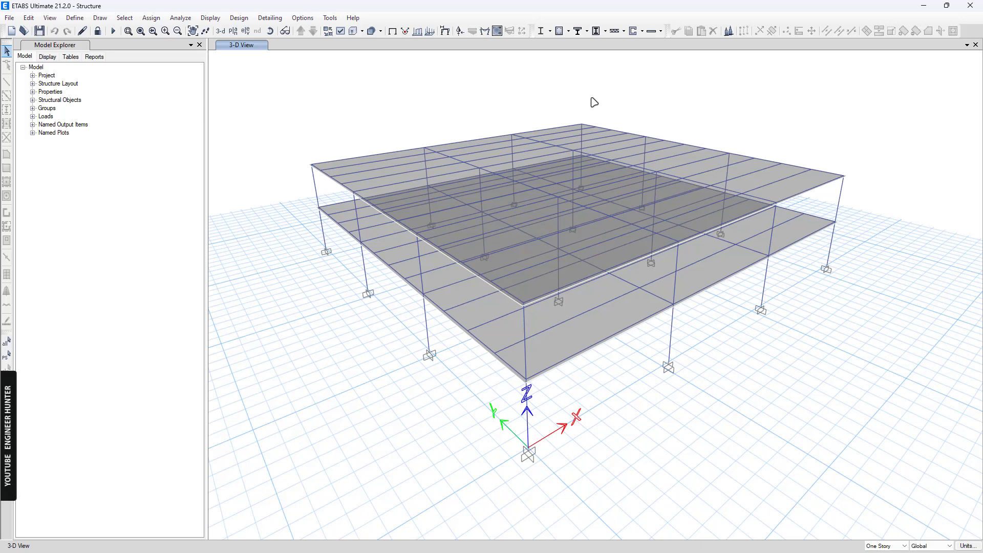
- Review the steel frame design sections and the composite beam design data, and restore the undeformed shape
{"action": "left_click", "coordinate": [540, 31]}
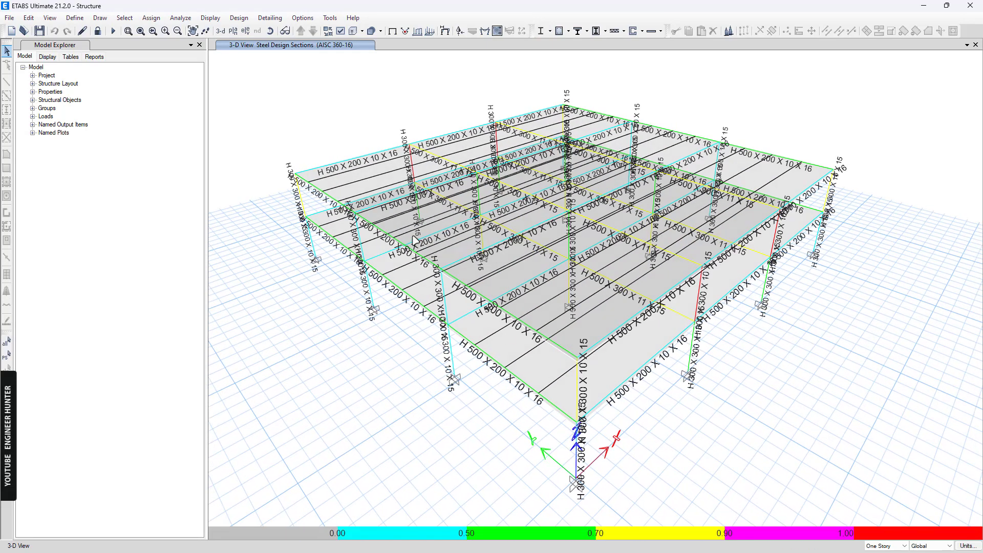
{"action": "left_click", "coordinate": [577, 31]}
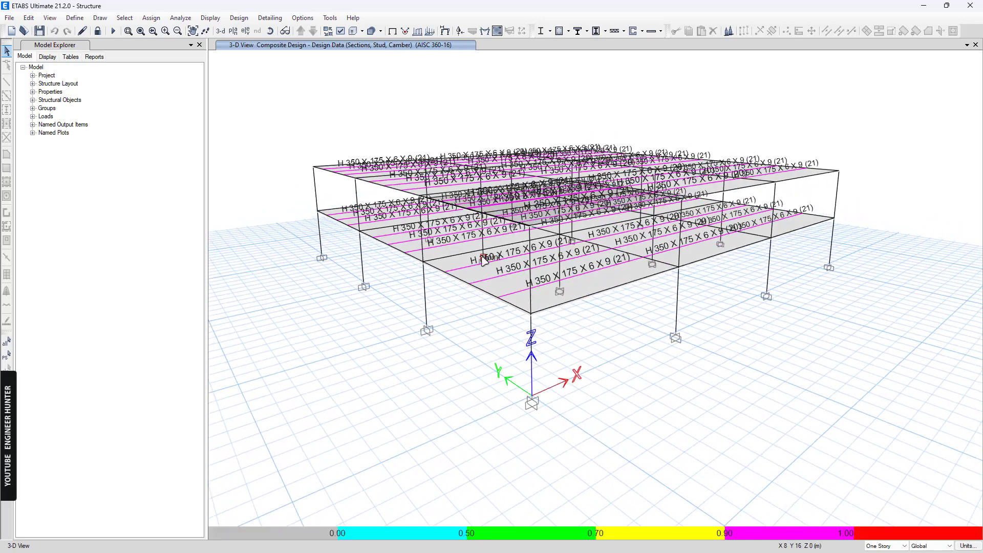
{"action": "left_click", "coordinate": [392, 31]}
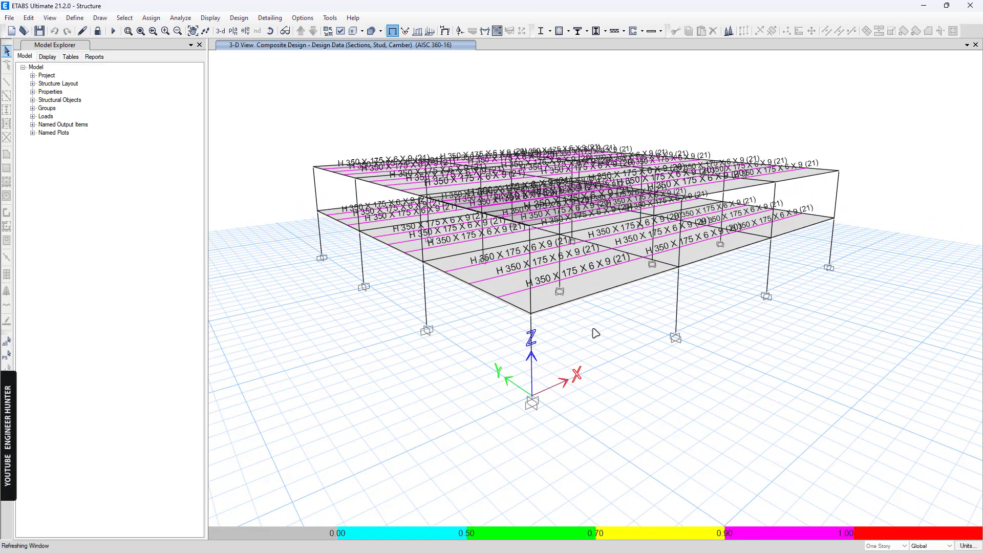
- Display the tabulated point reactions at the supports for load combination DStlS2
{"action": "scroll", "coordinate": [648, 364], "scroll_direction": "up", "scroll_amount": 4}
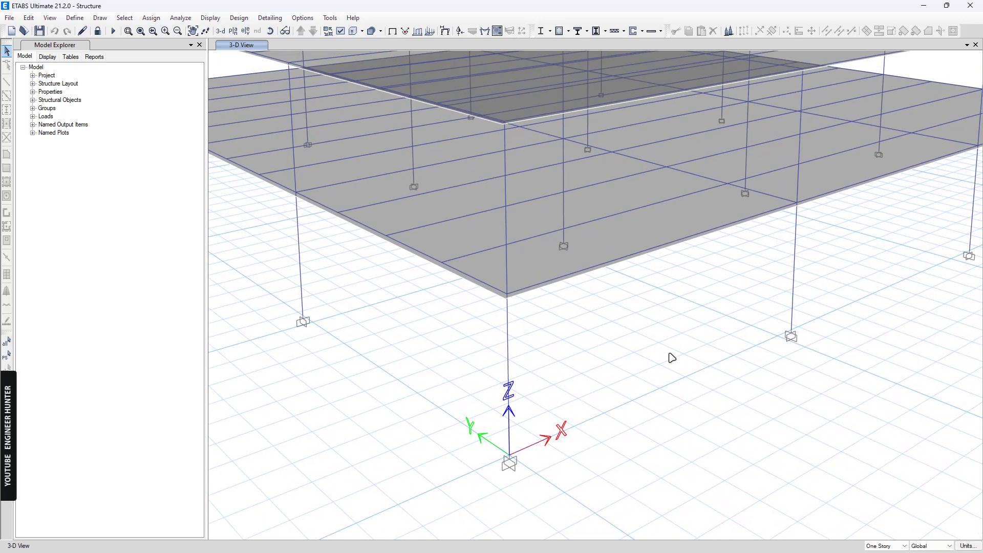
{"action": "scroll", "coordinate": [623, 358], "scroll_direction": "down", "scroll_amount": 2}
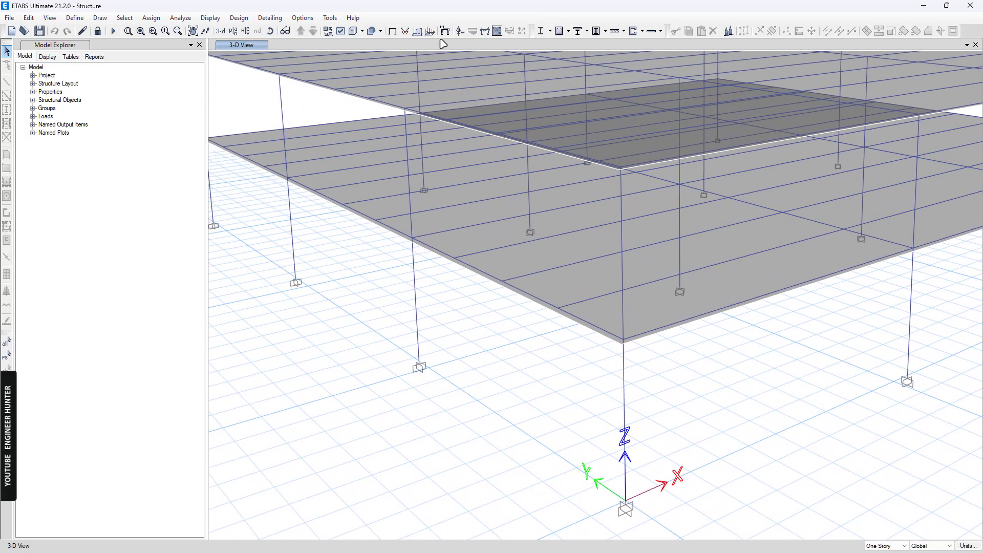
{"action": "left_click", "coordinate": [459, 32]}
{"action": "left_click_drag", "start_coordinate": [475, 165], "coordinate": [213, 121]}
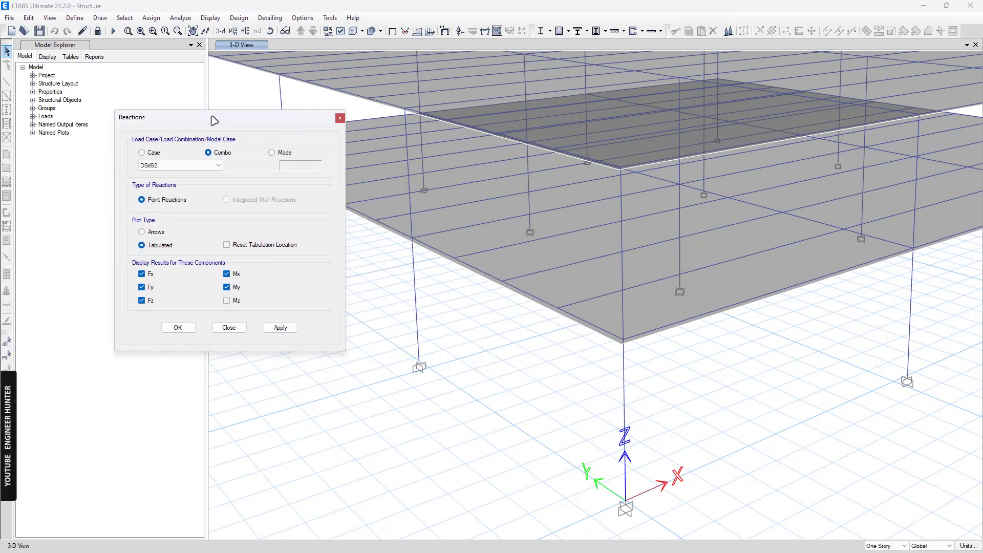
{"action": "left_click", "coordinate": [180, 167]}
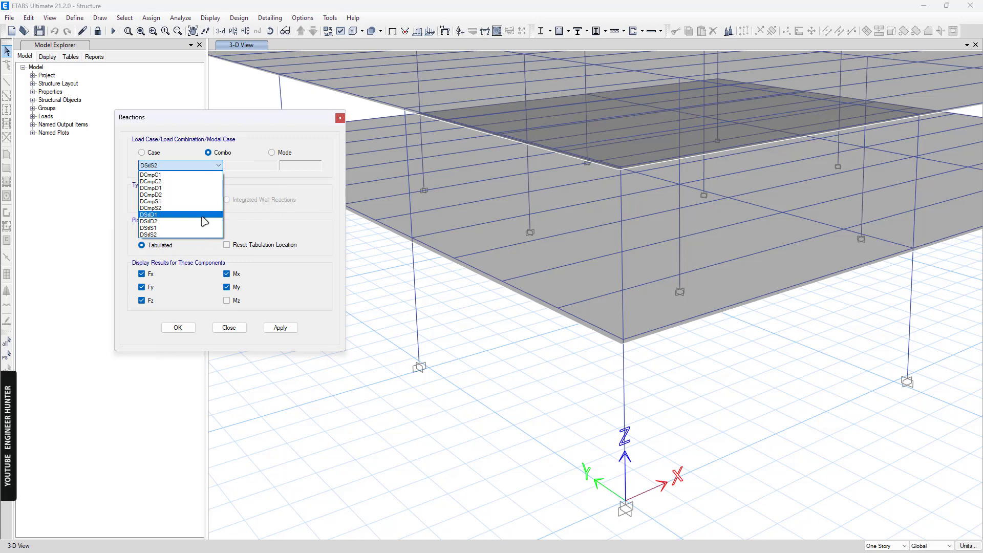
{"action": "left_click", "coordinate": [153, 235]}
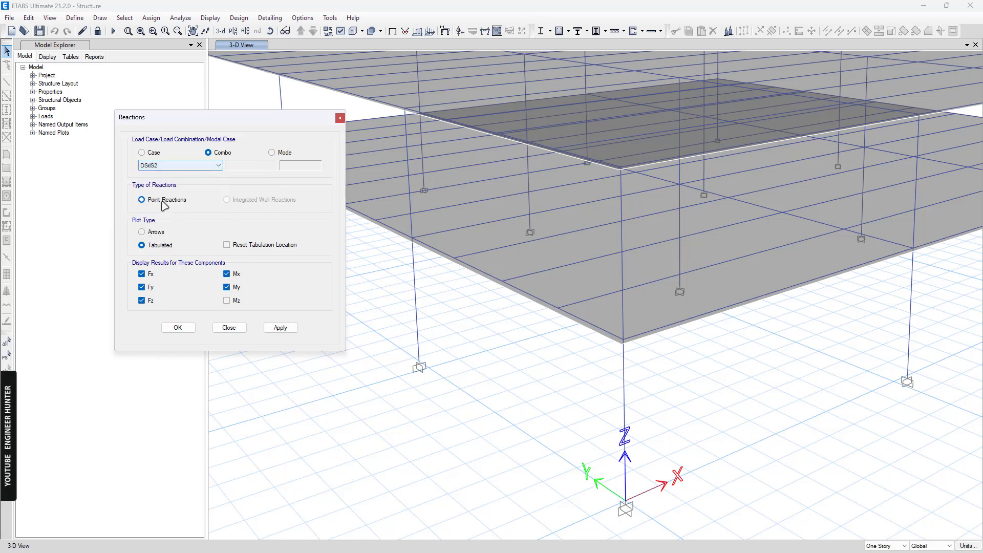
{"action": "left_click", "coordinate": [281, 328]}
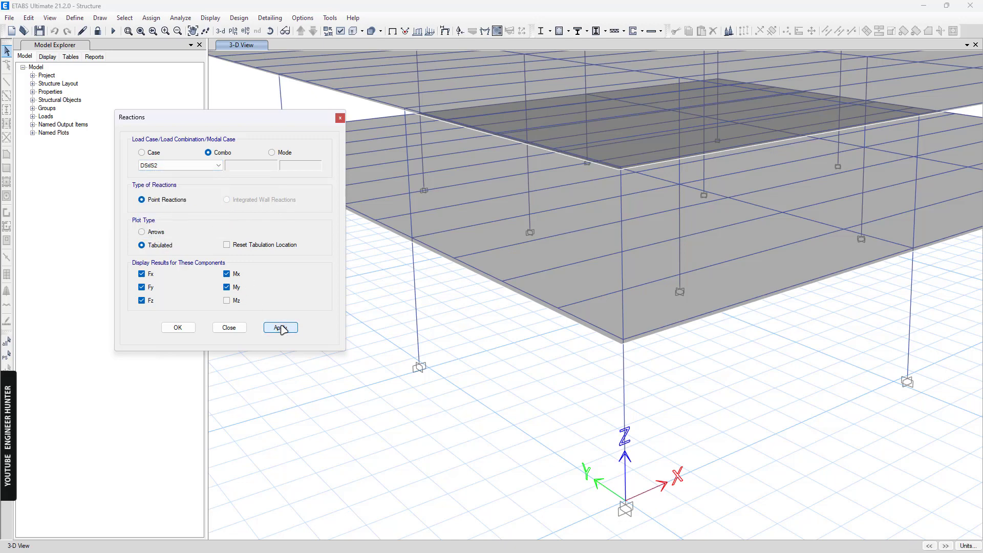
- Switch the graphics mode to Standard Graphics
{"action": "left_click", "coordinate": [303, 18]}
{"action": "mouse_move", "coordinate": [356, 134]}
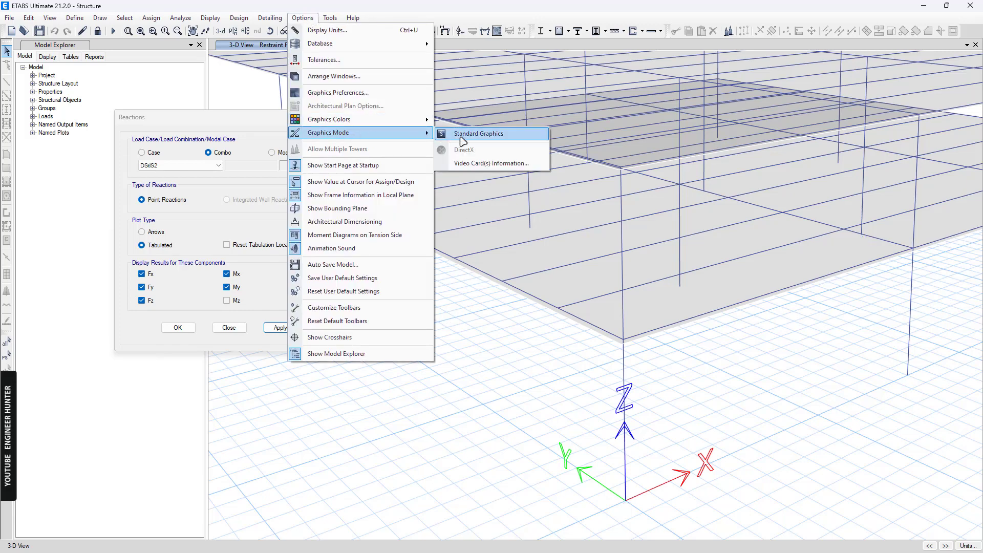
{"action": "left_click", "coordinate": [476, 134]}
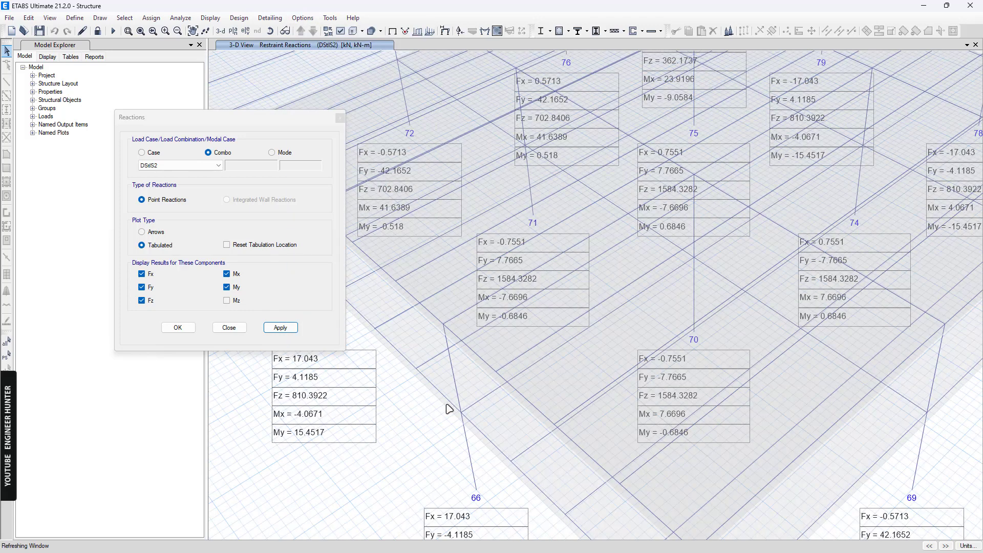
- Examine the tabulated base reactions at the edge column joints 66 and 69
{"action": "scroll", "coordinate": [485, 273], "scroll_direction": "down", "scroll_amount": 5}
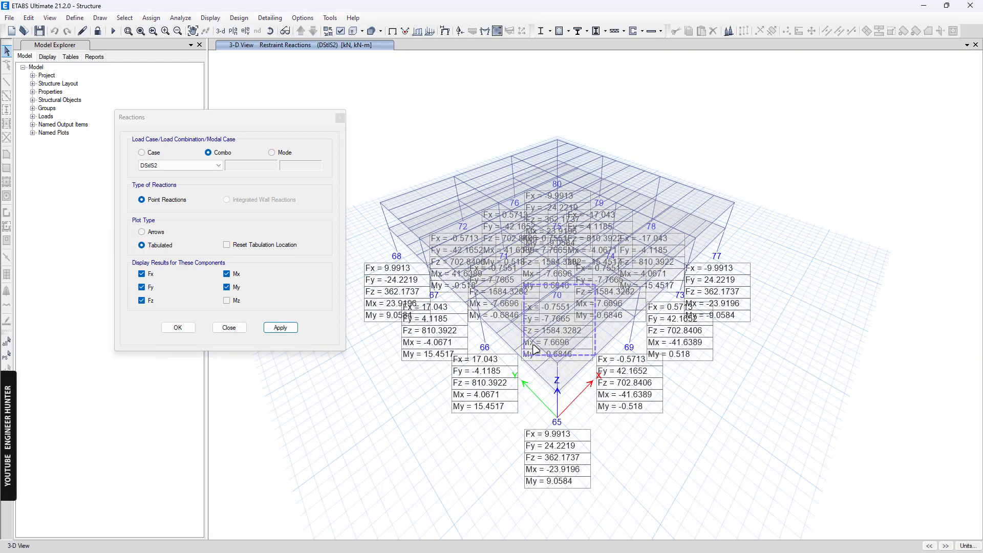
{"action": "scroll", "coordinate": [519, 377], "scroll_direction": "up", "scroll_amount": 5}
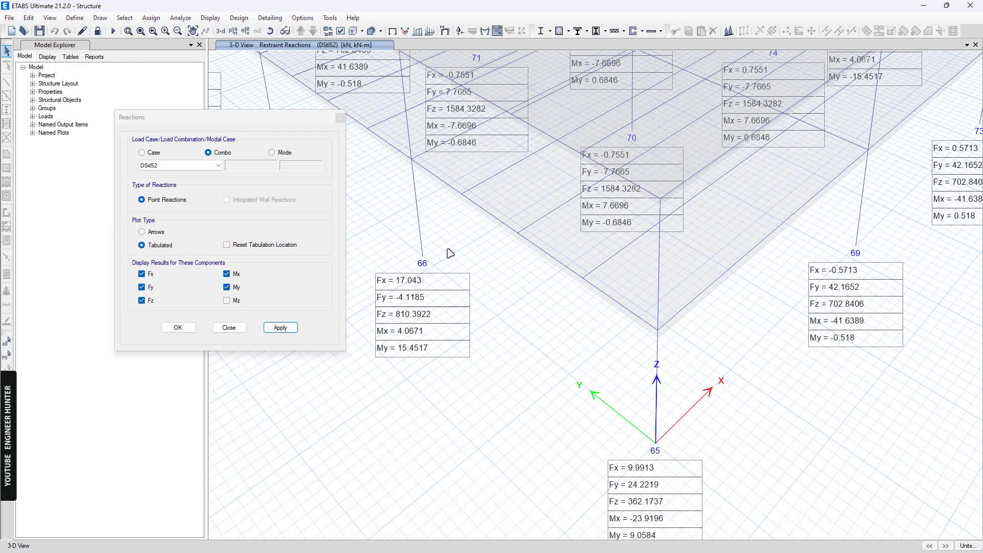
{"action": "scroll", "coordinate": [522, 307], "scroll_direction": "down", "scroll_amount": 2}
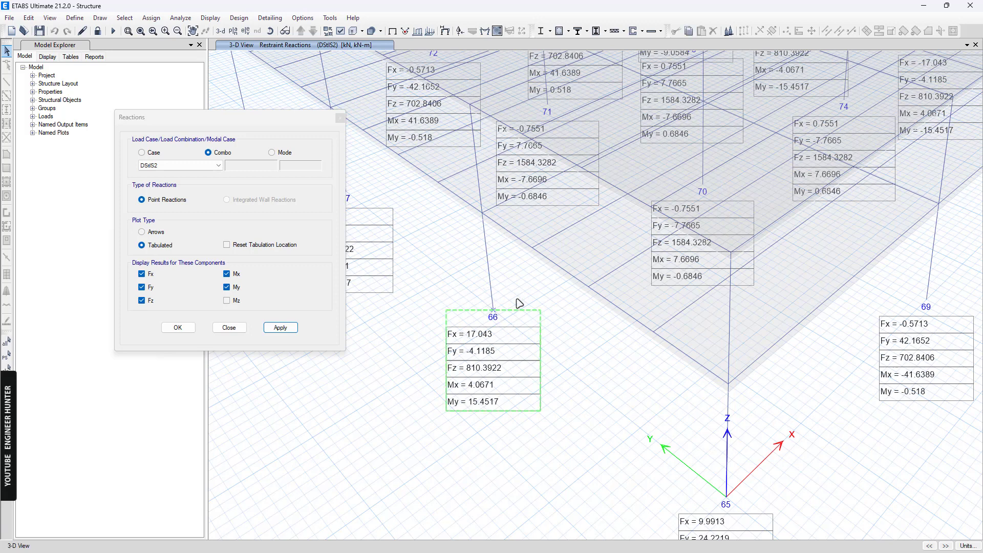
{"action": "middle_click_drag", "start_coordinate": [951, 305], "coordinate": [749, 313]}
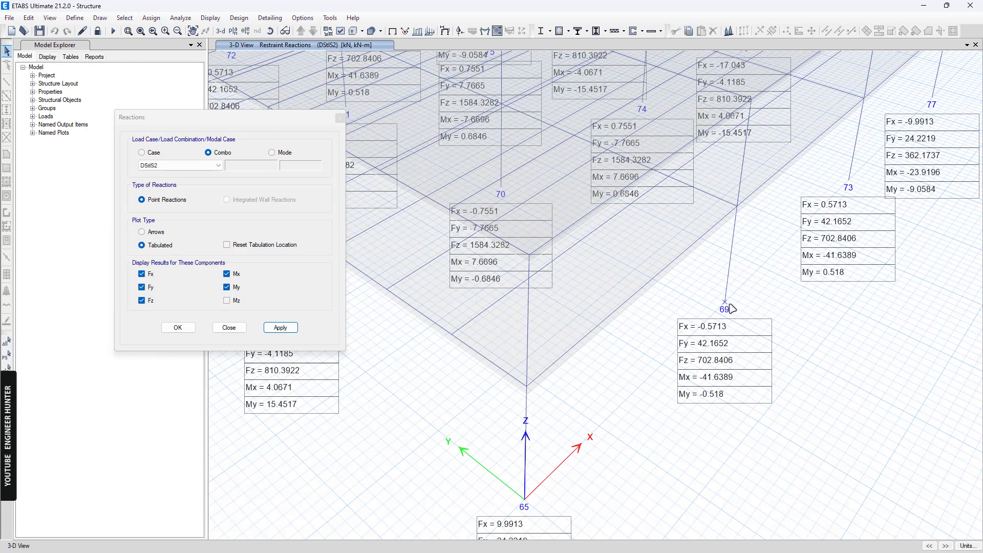
{"action": "middle_click_drag", "start_coordinate": [573, 384], "coordinate": [761, 382]}
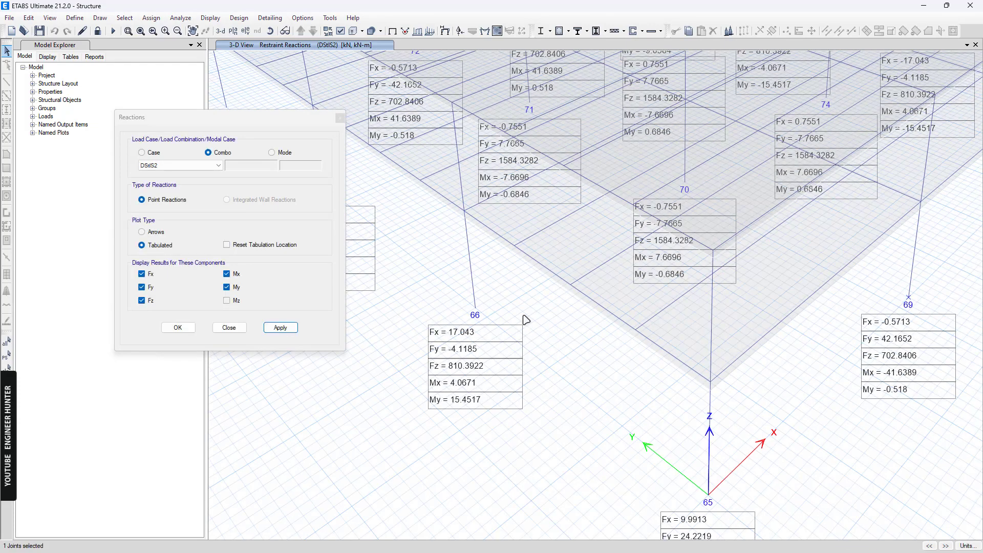
{"action": "middle_click_drag", "start_coordinate": [500, 307], "coordinate": [528, 296]}
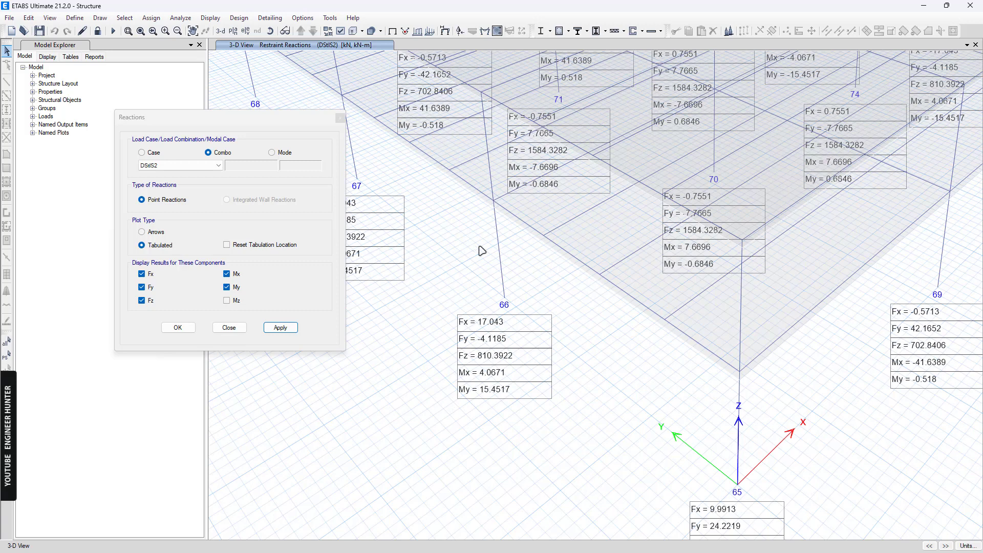
- Inspect the extruded column bases on the undeformed model and redisplay the DStlS2 support reactions
{"action": "left_click", "coordinate": [392, 31]}
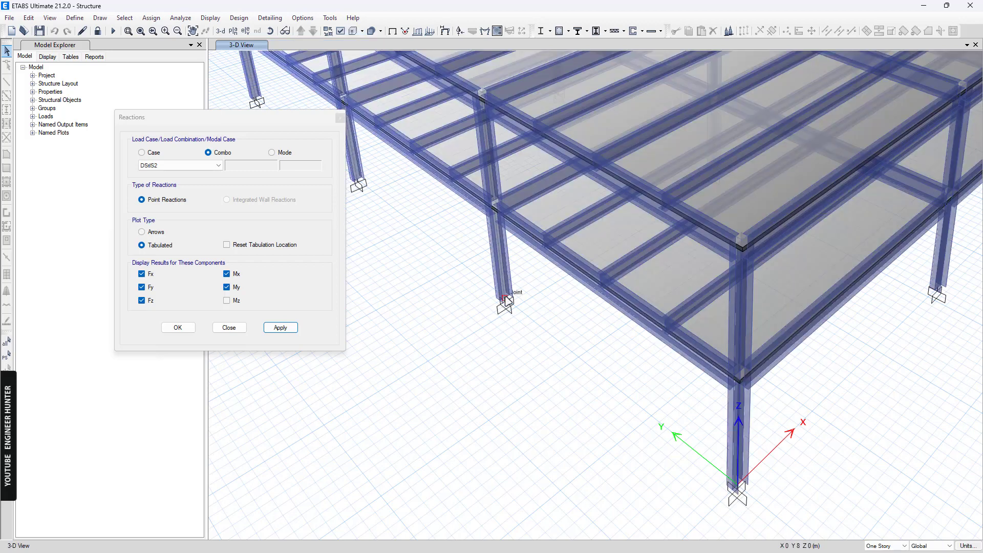
{"action": "scroll", "coordinate": [506, 300], "scroll_direction": "up", "scroll_amount": 3}
{"action": "scroll", "coordinate": [501, 304], "scroll_direction": "down", "scroll_amount": 3}
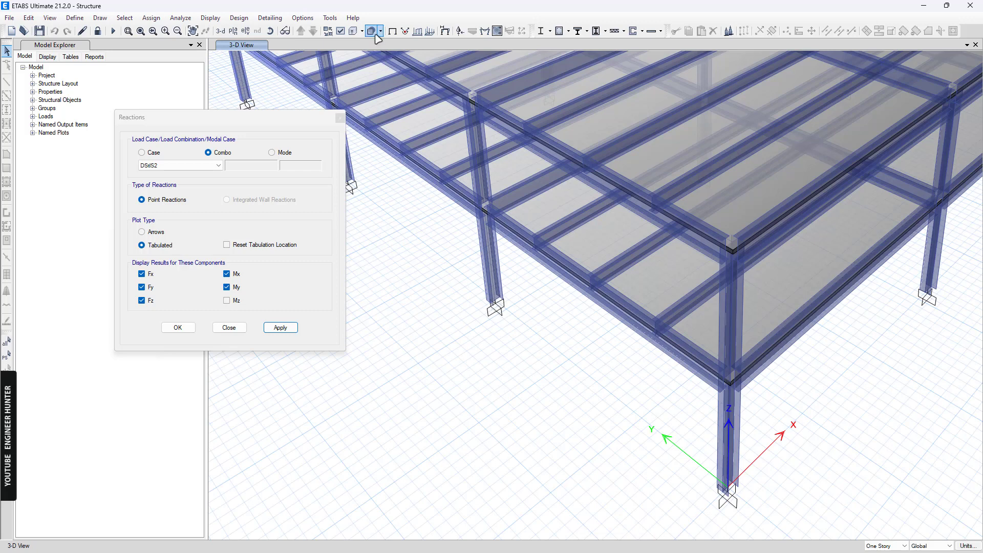
{"action": "left_click", "coordinate": [392, 30]}
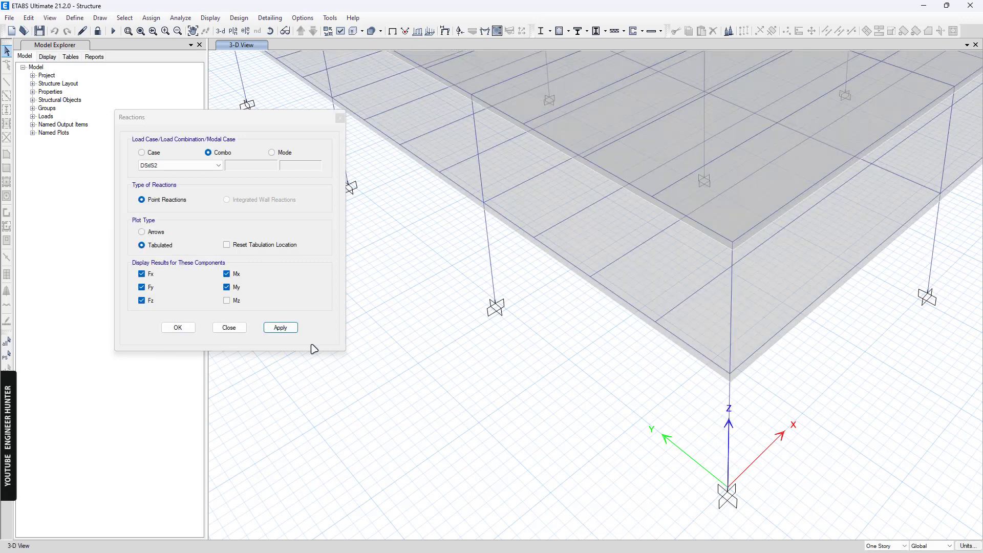
{"action": "left_click", "coordinate": [281, 330]}
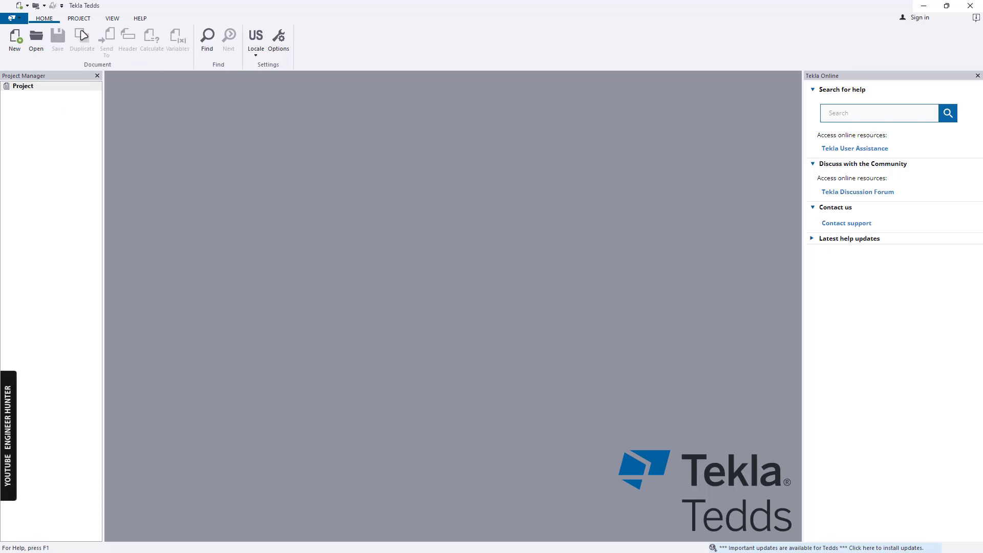
- Start a new Column base plate design (AISC360) calculation from the Columns group in Tekla Tedds
{"action": "left_click", "coordinate": [15, 39]}
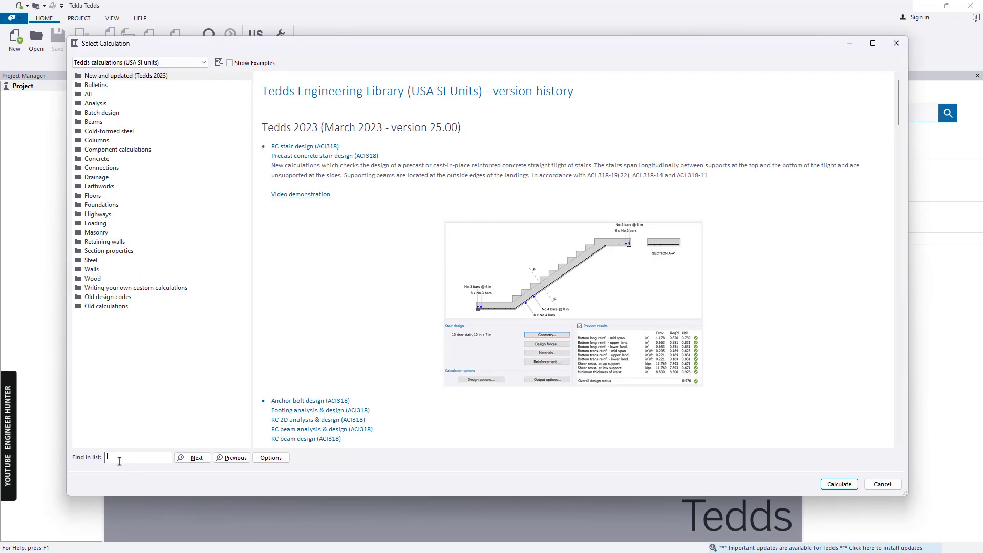
{"action": "type", "text": "base plate"}
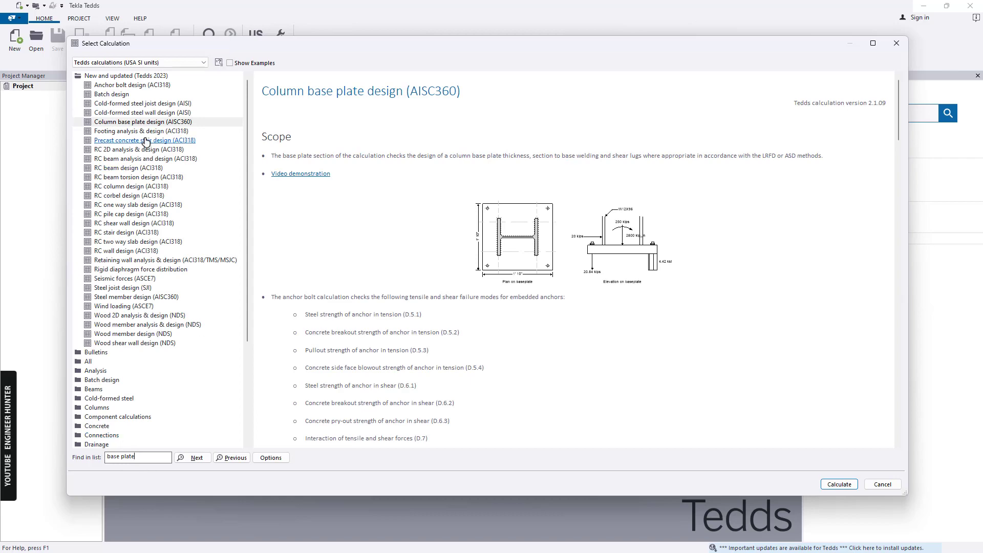
{"action": "scroll", "coordinate": [136, 338], "scroll_direction": "down", "scroll_amount": 5}
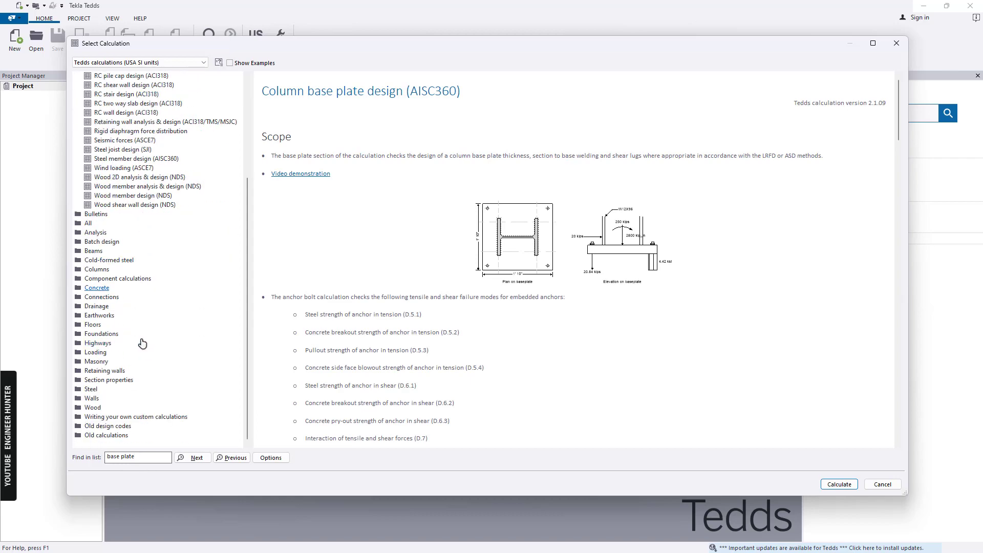
{"action": "left_click", "coordinate": [107, 271]}
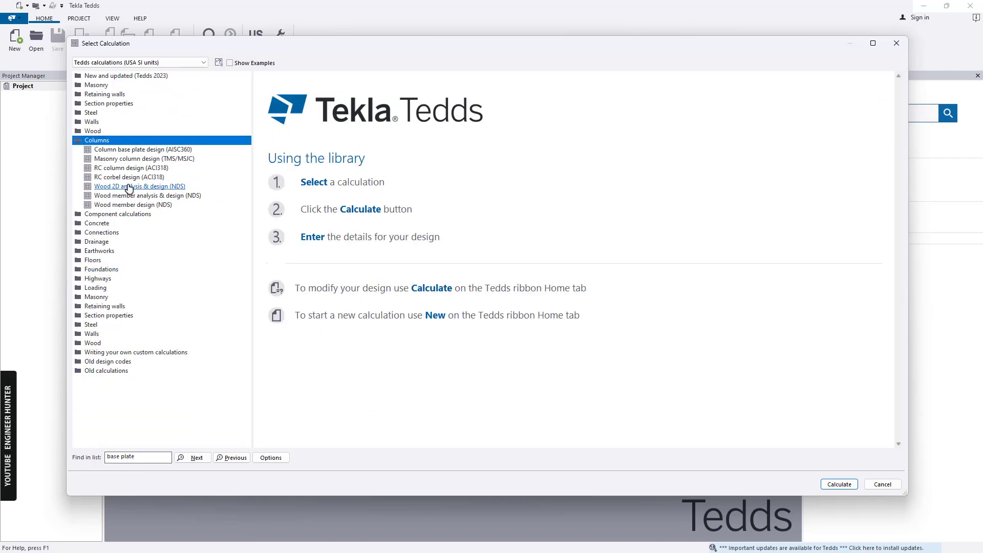
{"action": "left_click", "coordinate": [120, 149]}
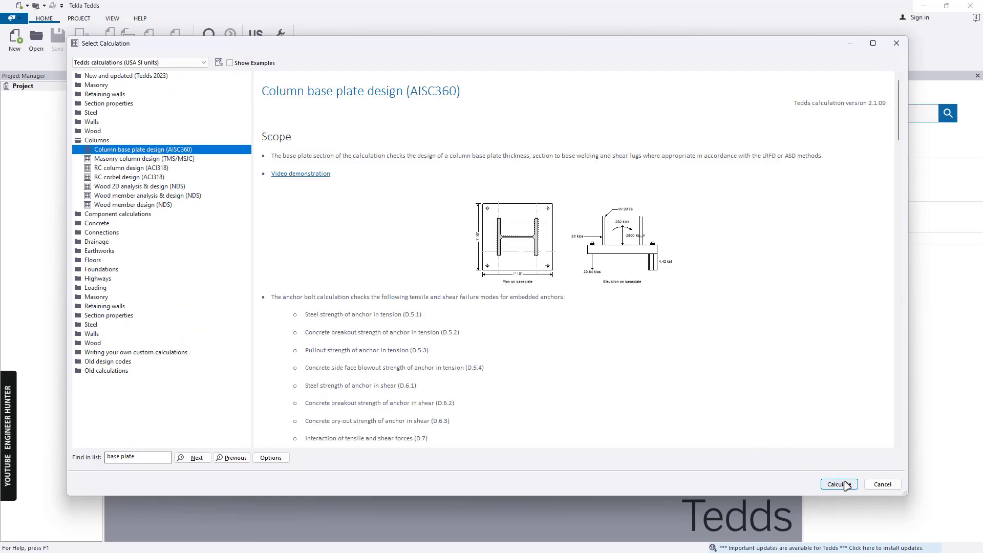
{"action": "left_click", "coordinate": [846, 485]}
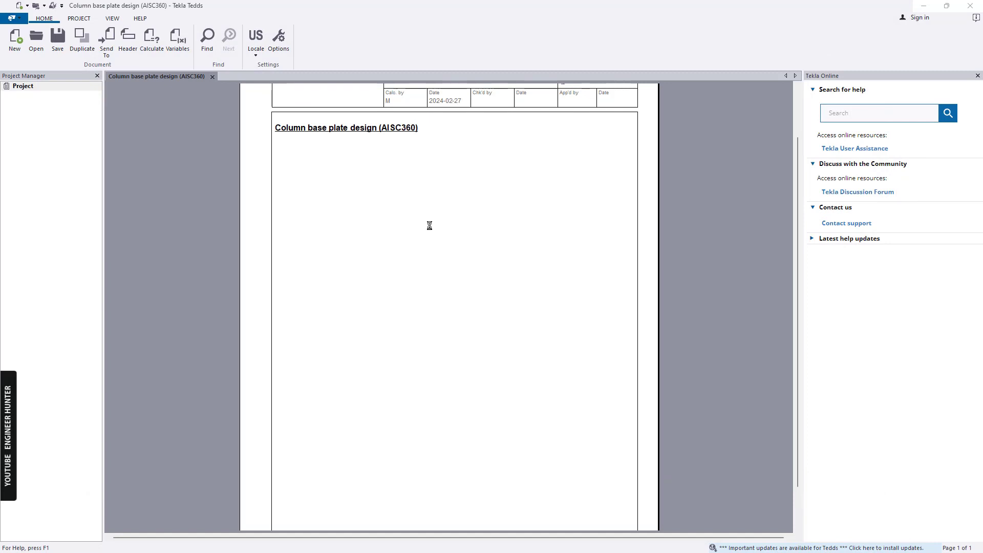
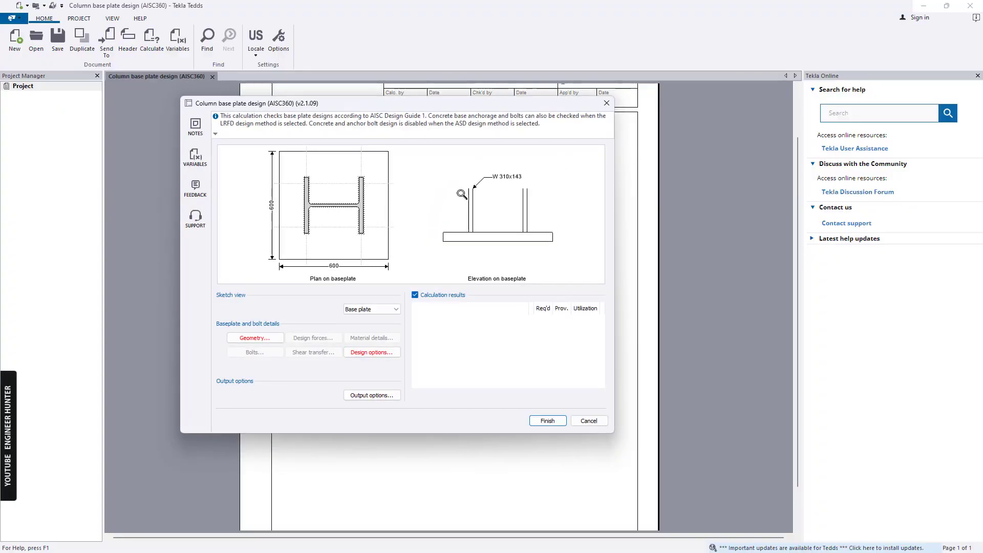
{"action": "left_click_drag", "start_coordinate": [343, 108], "coordinate": [379, 112]}
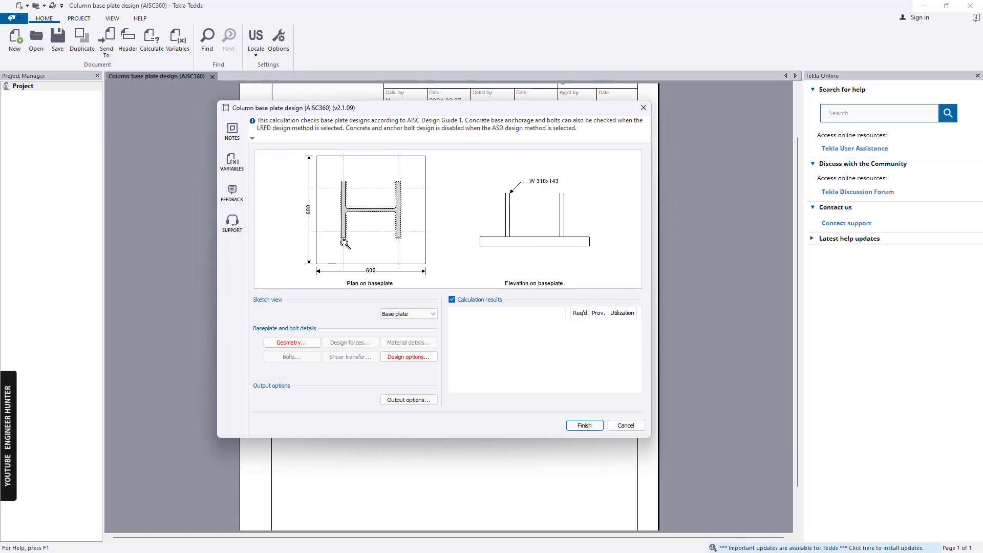
{"action": "left_click", "coordinate": [292, 343]}
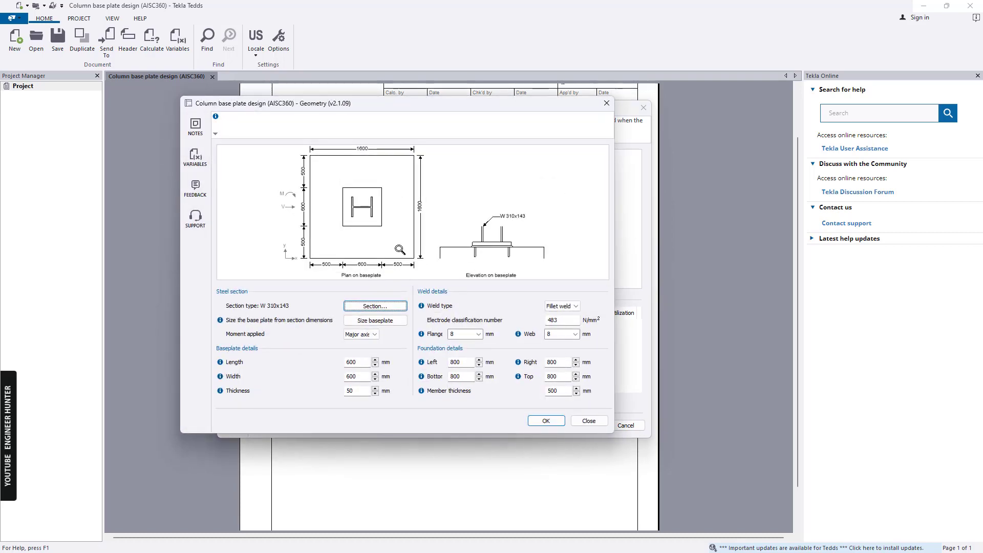
{"action": "left_click", "coordinate": [384, 307]}
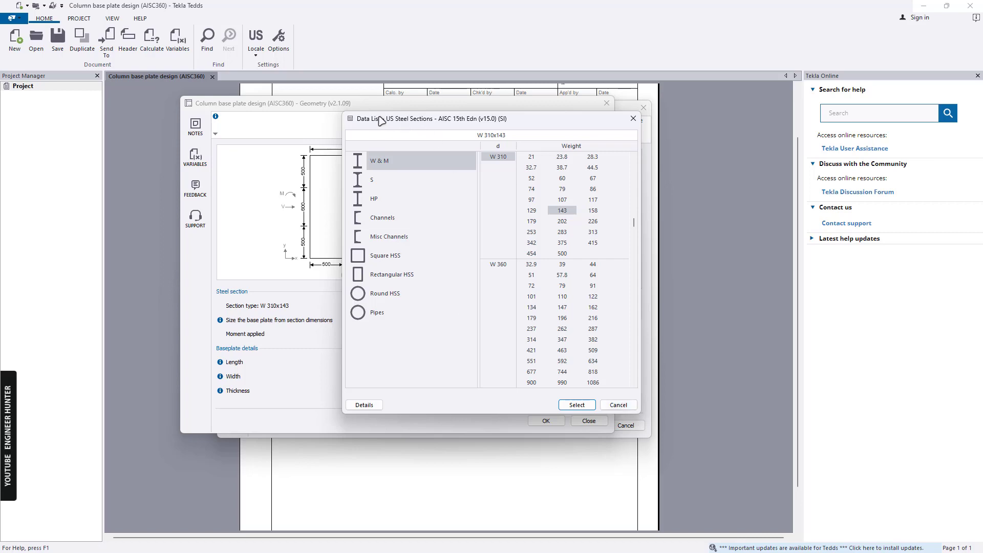
{"action": "left_click", "coordinate": [617, 407]}
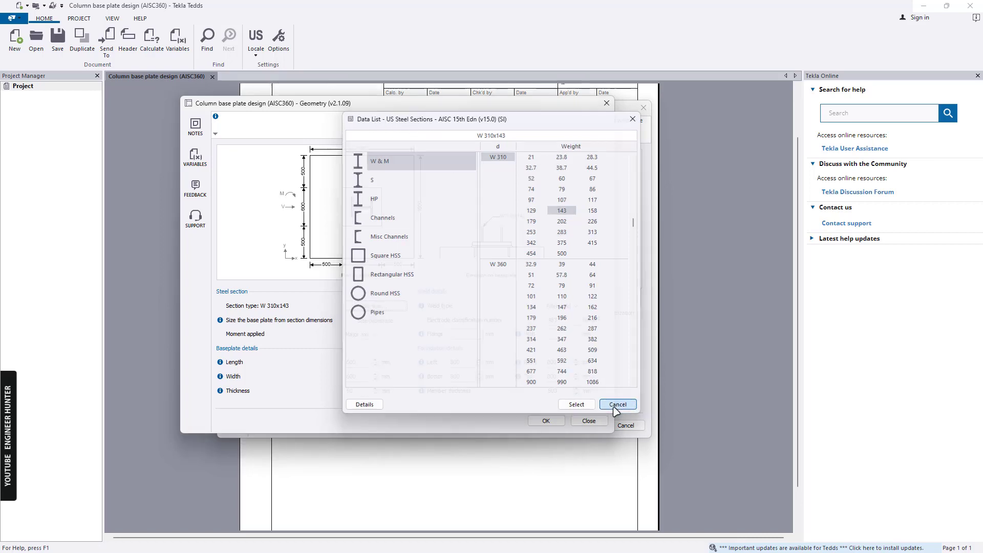
{"action": "left_click", "coordinate": [584, 422]}
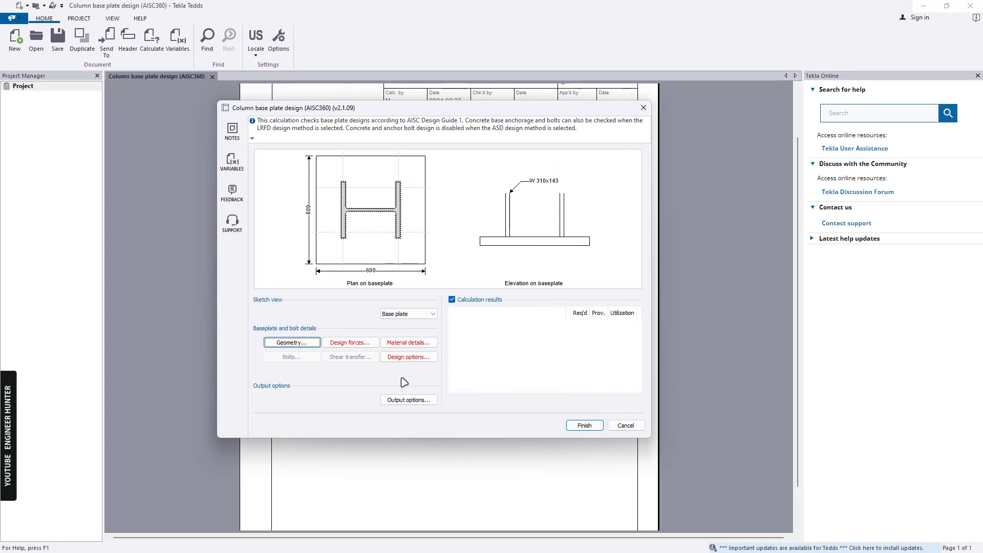
- Set the steel section source to Japan in the base plate design options
{"action": "left_click", "coordinate": [414, 359]}
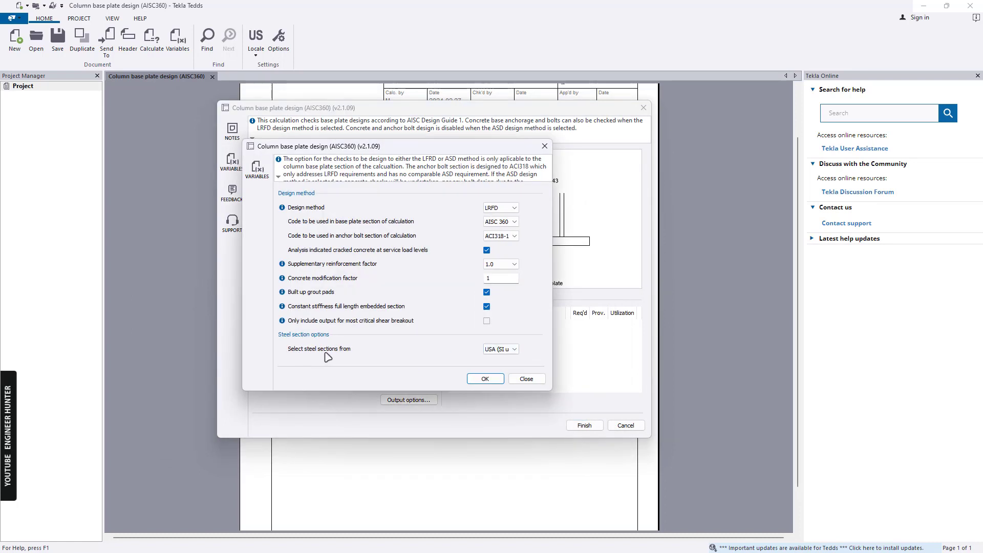
{"action": "left_click", "coordinate": [507, 350]}
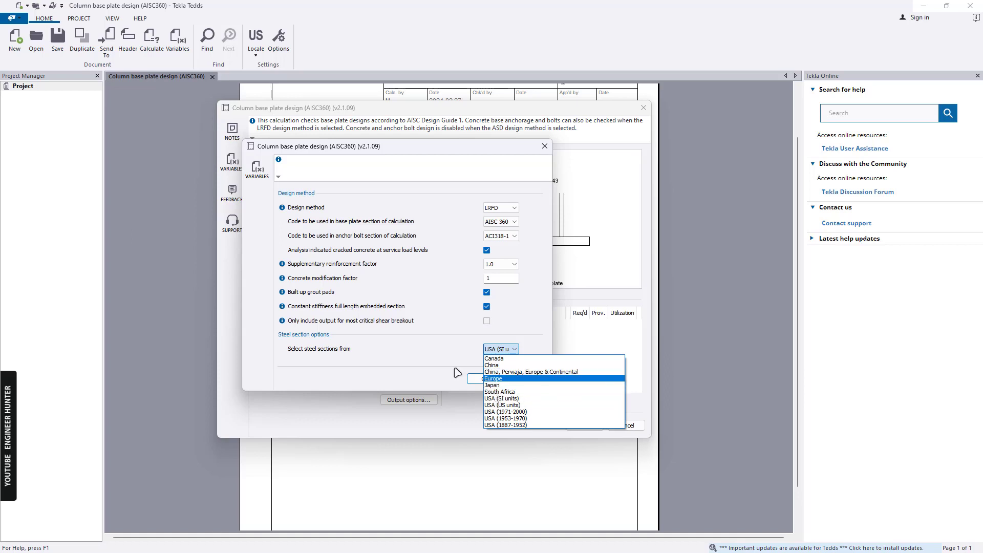
{"action": "left_click", "coordinate": [500, 388]}
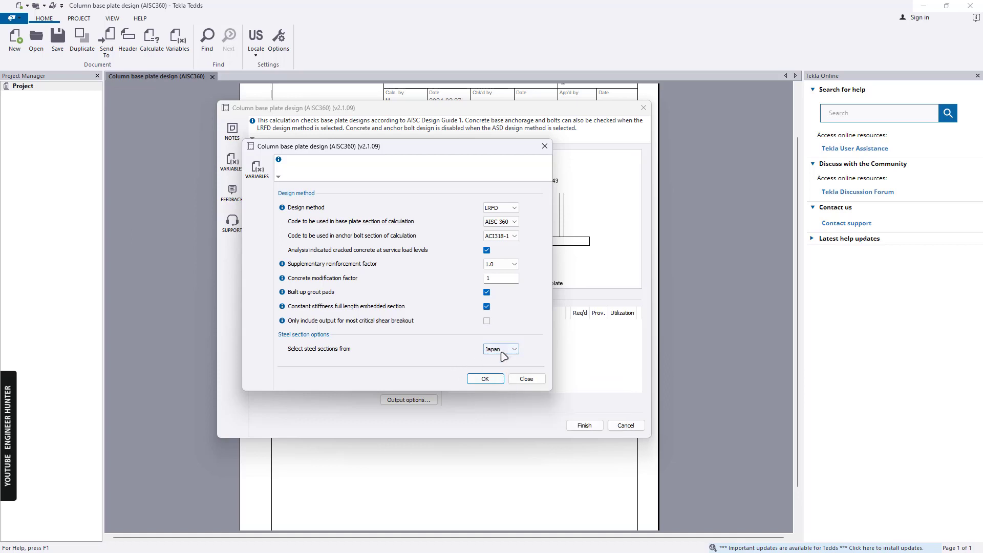
{"action": "left_click", "coordinate": [484, 379]}
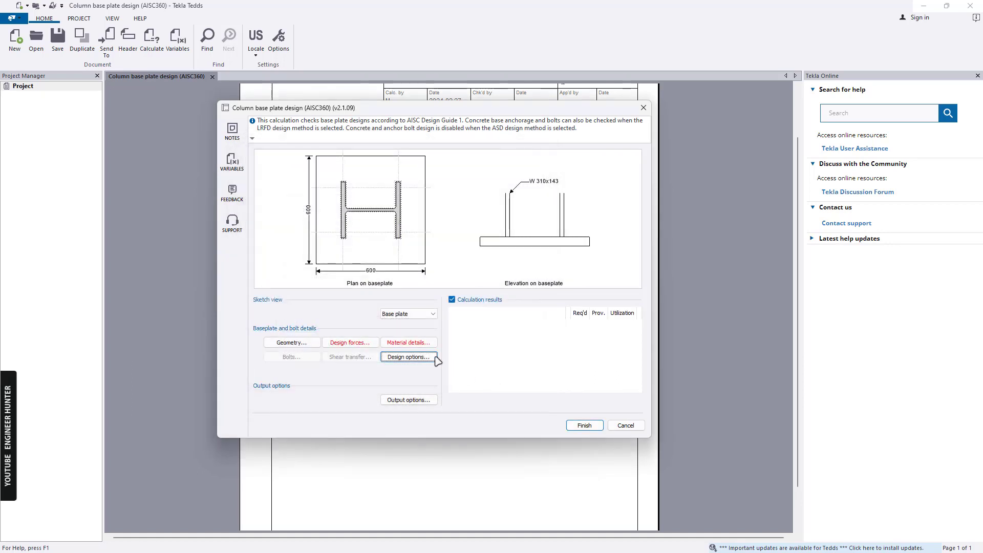
- Open the Japanese steel section list for the base plate geometry, and in ETABS look up the section of the column above joint 66
{"action": "left_click", "coordinate": [285, 346]}
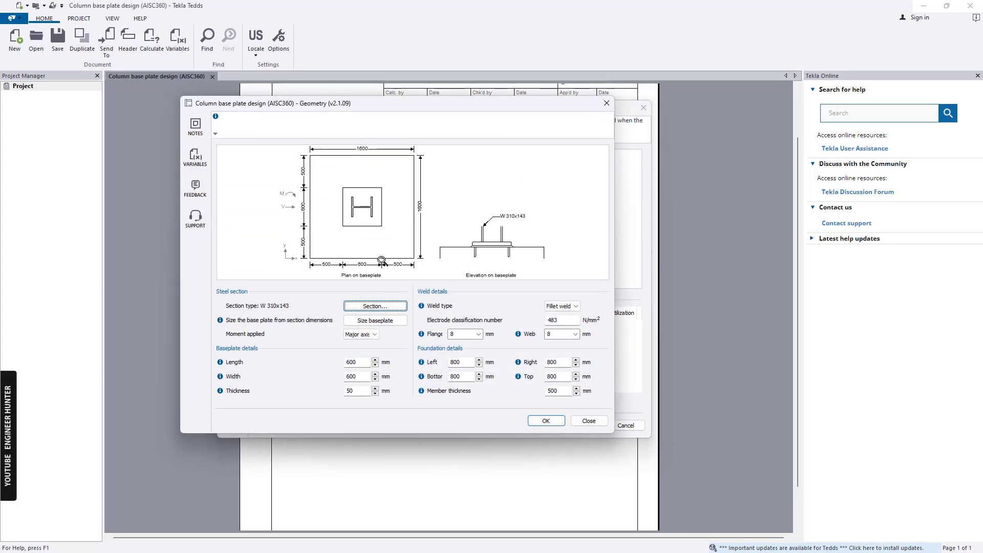
{"action": "left_click", "coordinate": [392, 306]}
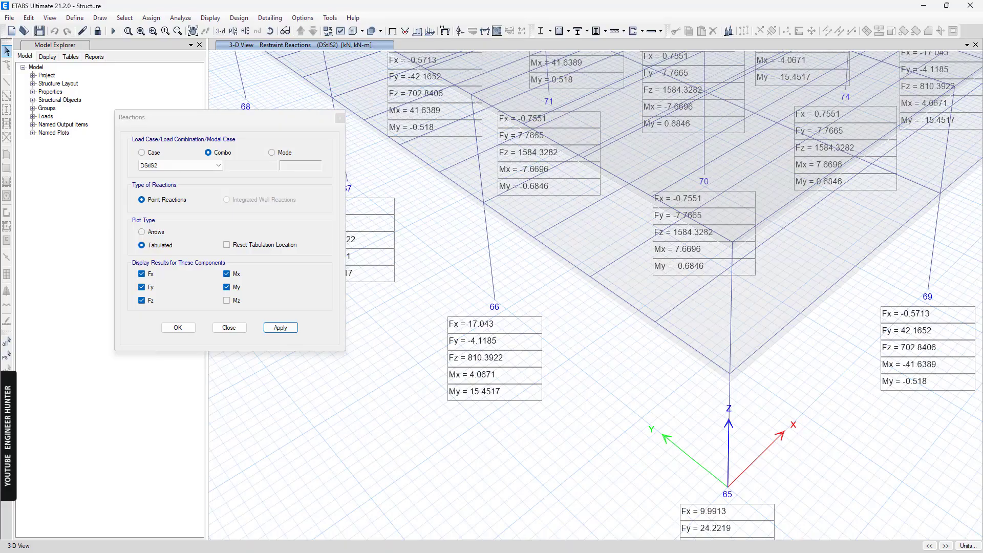
{"action": "right_click", "coordinate": [496, 264]}
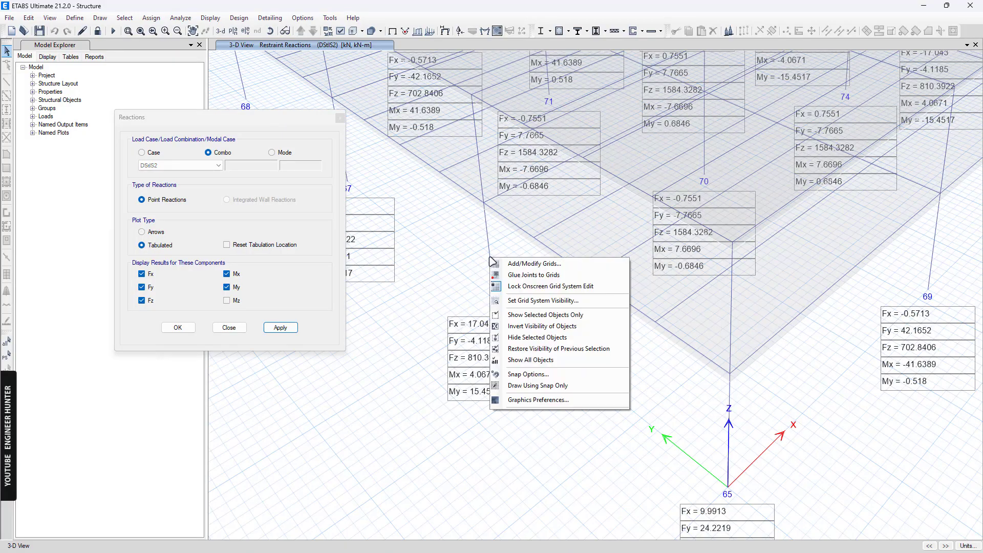
{"action": "key", "text": "Escape"}
{"action": "left_click", "coordinate": [392, 32]}
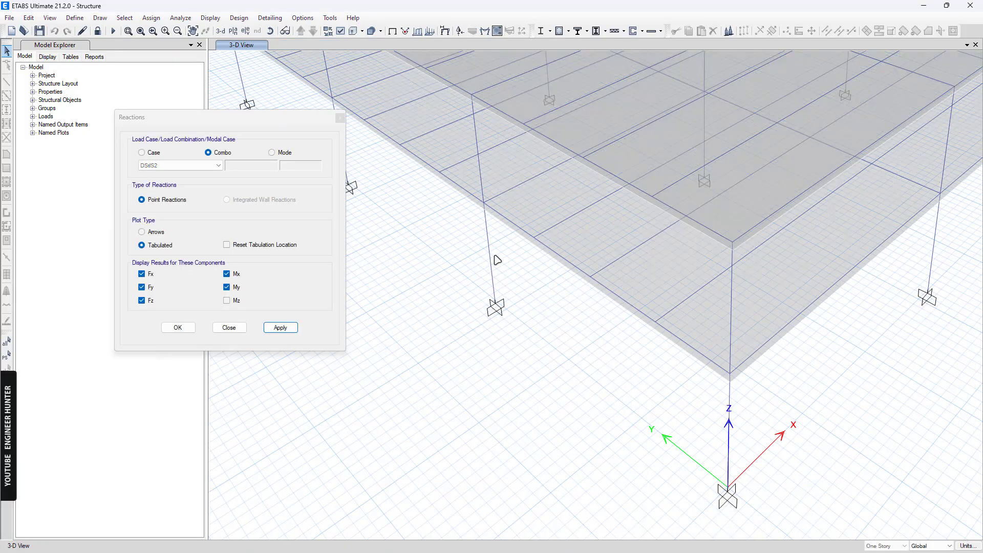
{"action": "right_click", "coordinate": [490, 259]}
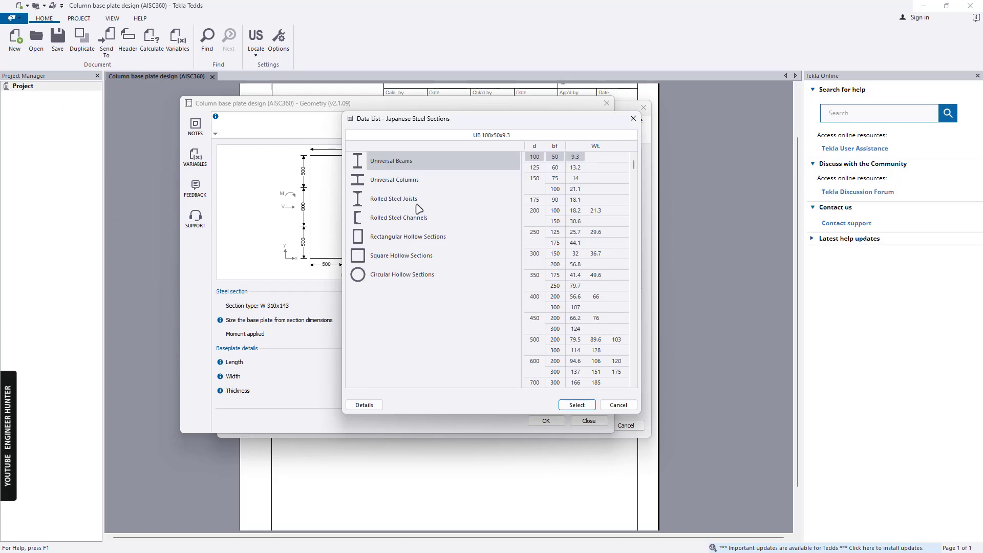
- In Tekla Tedds, select the universal column UC 300x300x94 and size the base plate from the section dimensions
{"action": "left_click", "coordinate": [407, 180]}
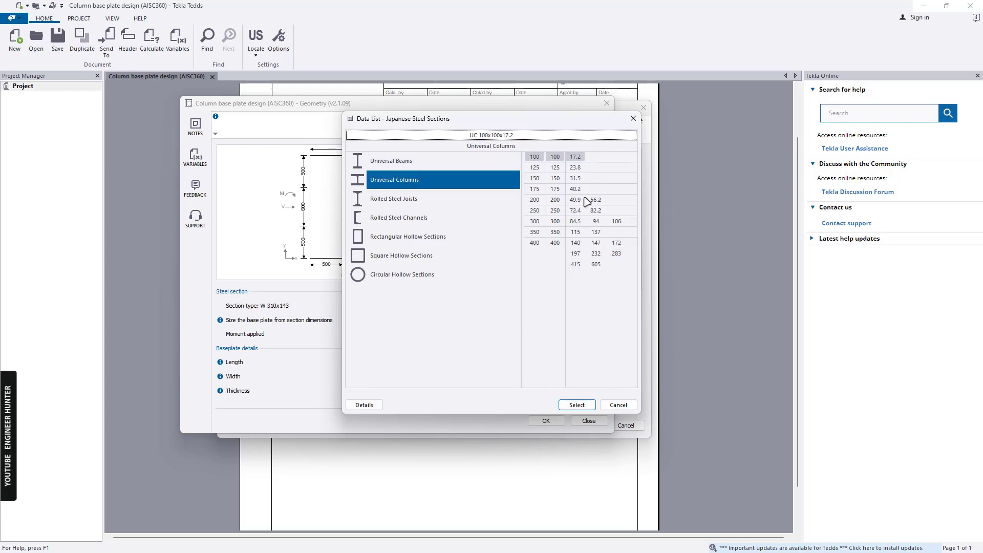
{"action": "left_click", "coordinate": [596, 221]}
{"action": "left_click", "coordinate": [578, 406]}
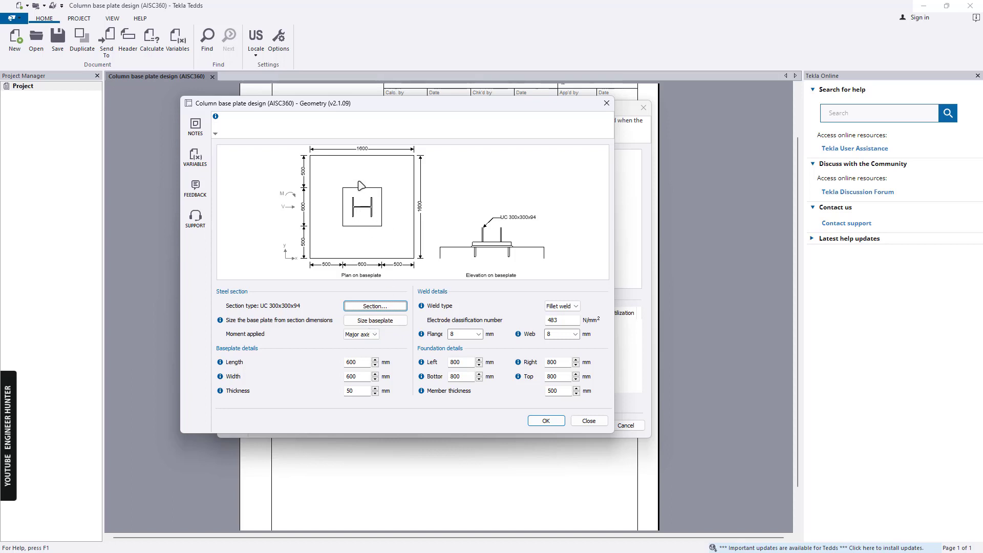
{"action": "left_click", "coordinate": [388, 322]}
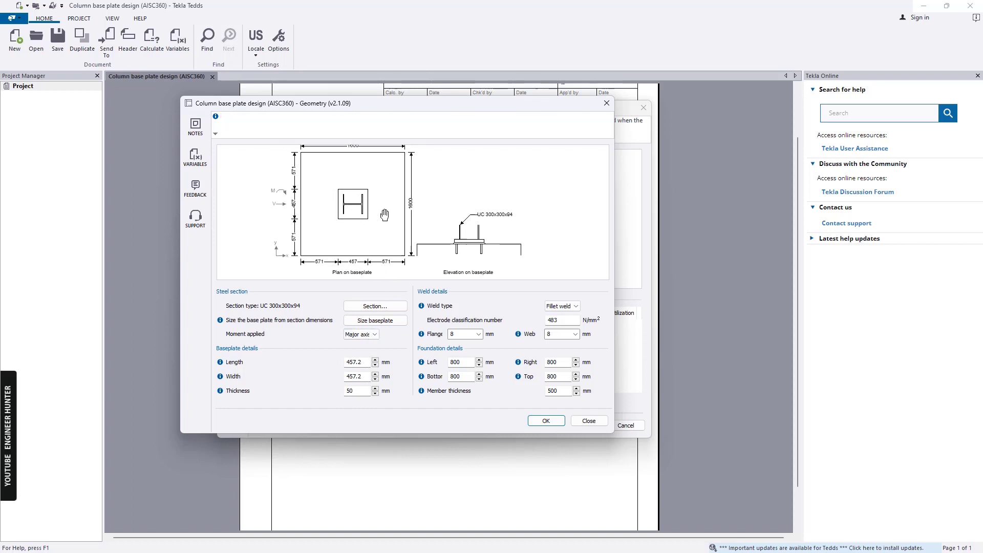
- Set the base plate length to 500 mm and its width to 320 mm
{"action": "scroll", "coordinate": [395, 210], "scroll_direction": "up", "scroll_amount": 4}
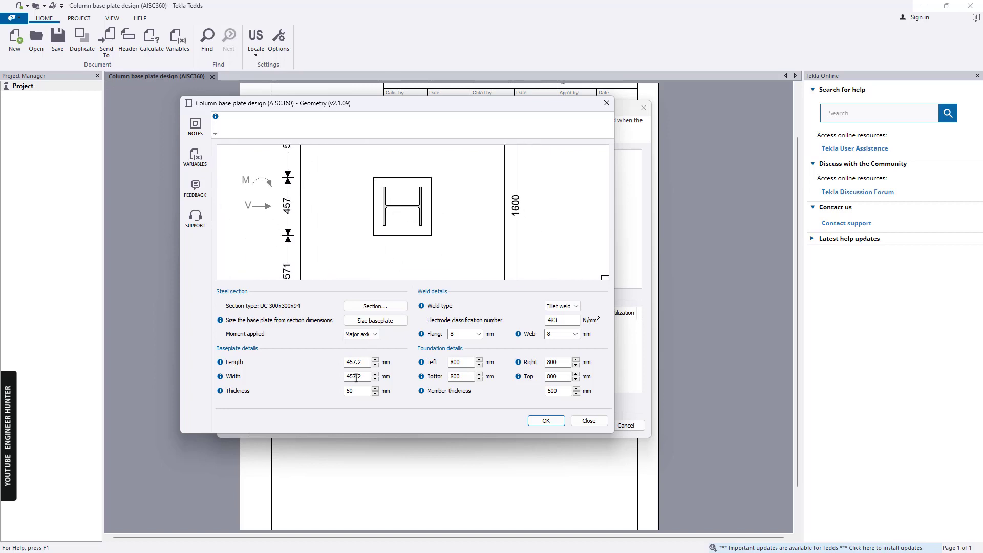
{"action": "left_click", "coordinate": [367, 364]}
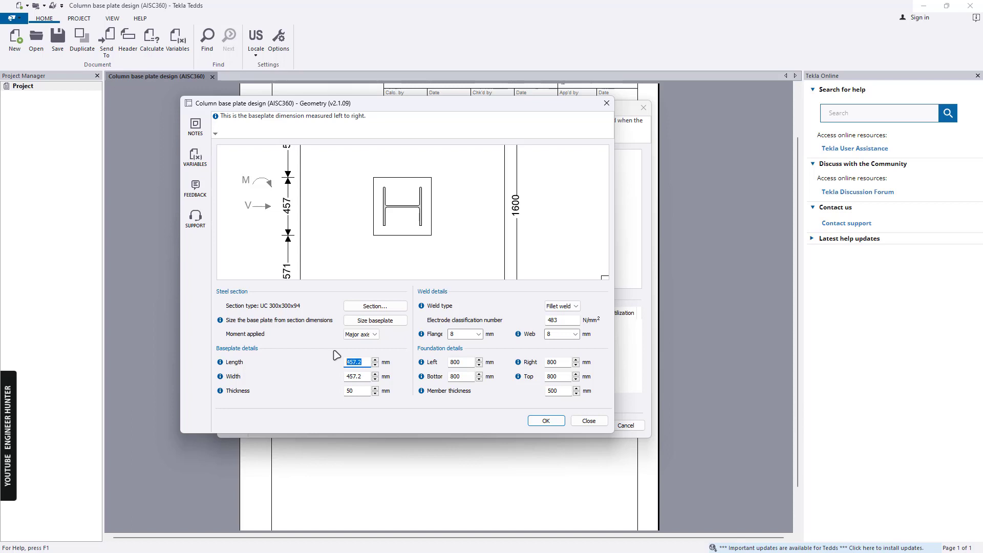
{"action": "key", "text": "Tab"}
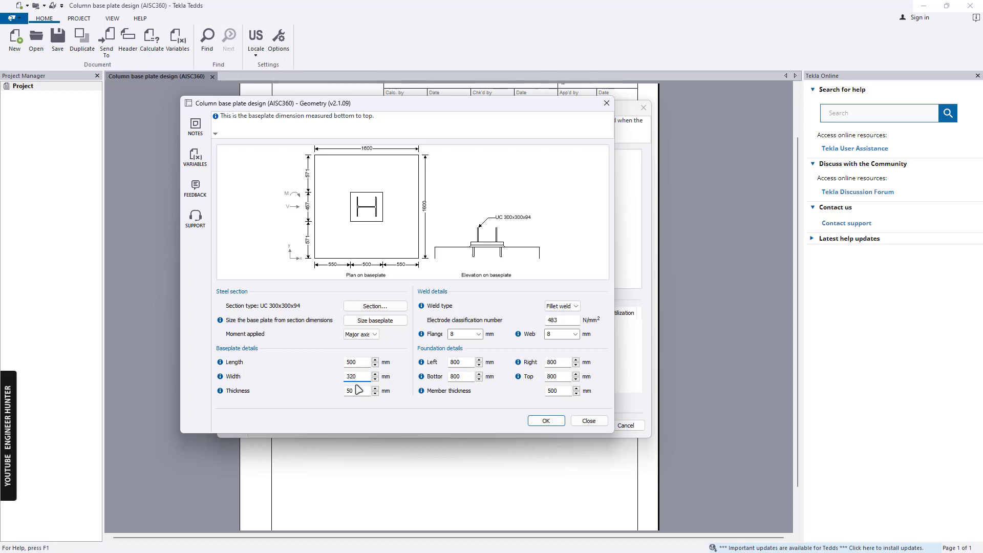
{"action": "key", "text": "Tab"}
{"action": "left_click", "coordinate": [354, 216]}
{"action": "scroll", "coordinate": [354, 216], "scroll_direction": "up", "scroll_amount": 5}
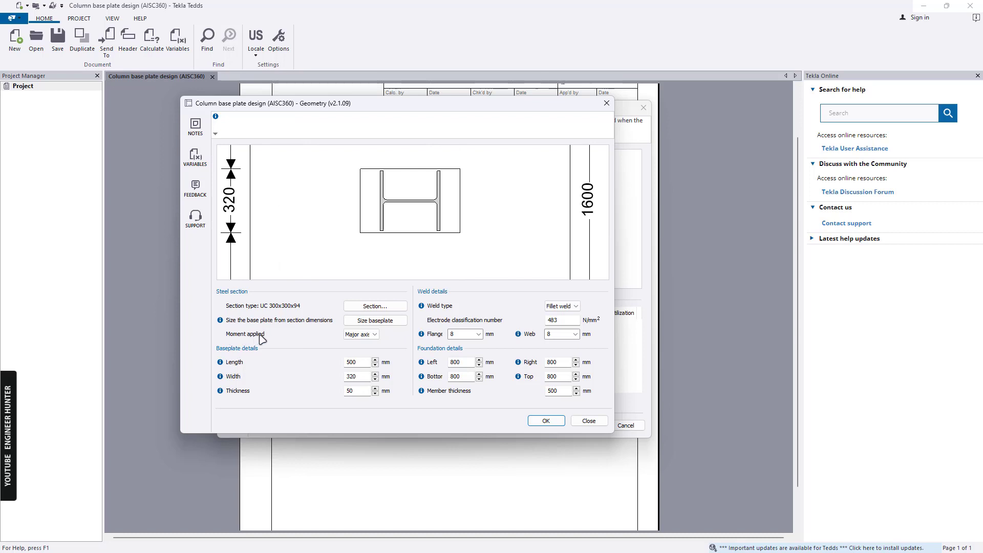
- Apply the moment about the major axis and set the base plate thickness to 20 mm
{"action": "left_click", "coordinate": [360, 335]}
{"action": "left_click", "coordinate": [359, 343]}
{"action": "left_click", "coordinate": [348, 392]}
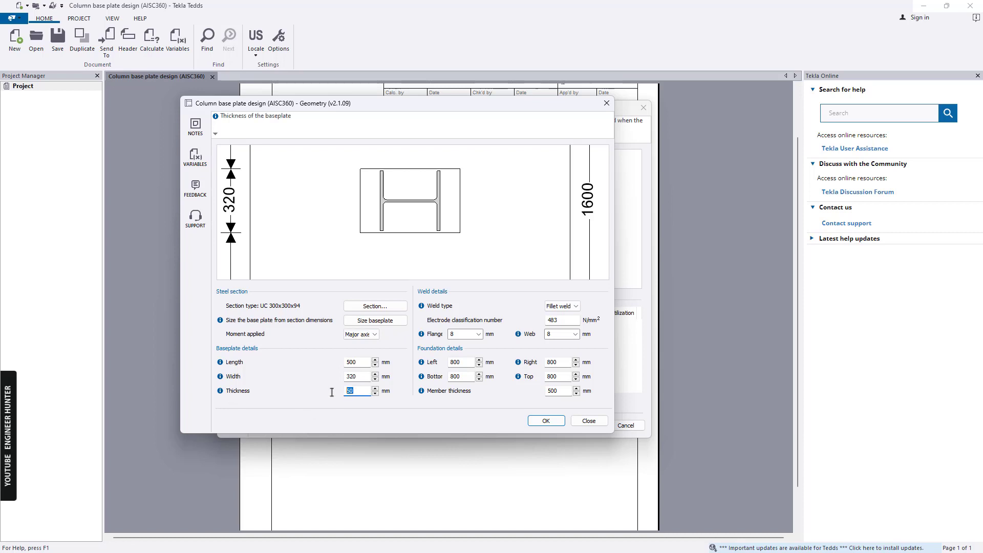
{"action": "type", "text": "20"}
{"action": "key", "text": "Tab"}
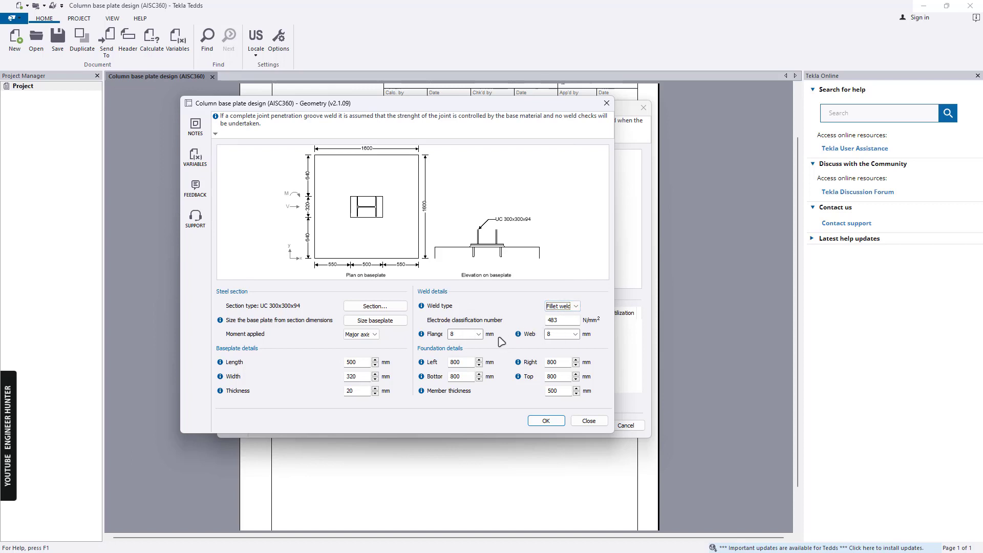
- Set both the flange and web fillet weld sizes to 6 mm
{"action": "left_click", "coordinate": [479, 334]}
{"action": "left_click", "coordinate": [455, 344]}
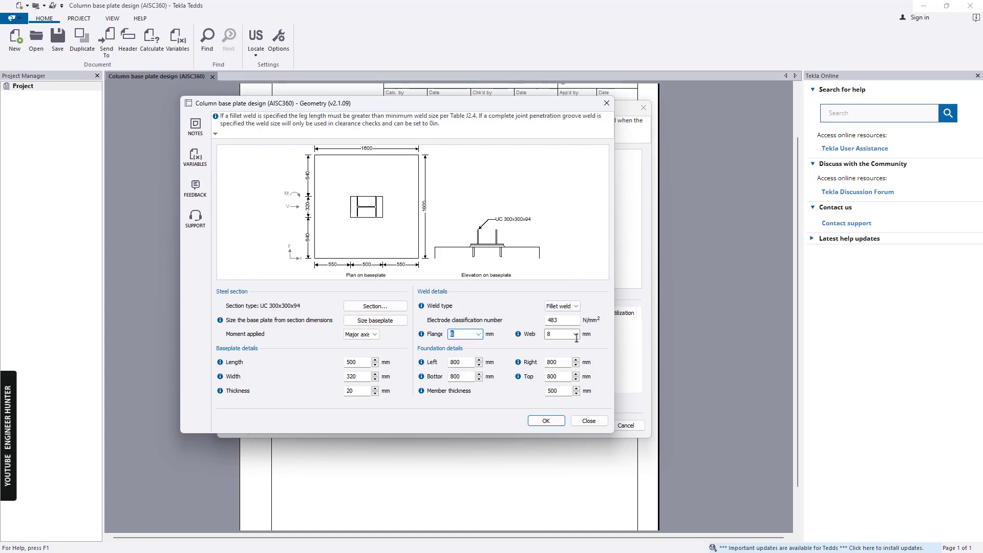
{"action": "left_click", "coordinate": [575, 334]}
{"action": "left_click", "coordinate": [561, 344]}
{"action": "left_click", "coordinate": [575, 334]}
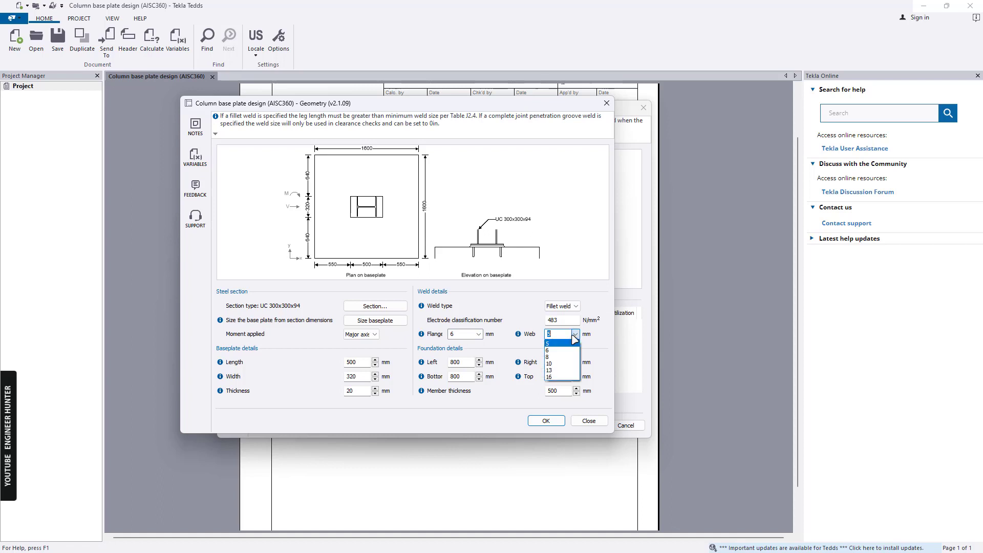
{"action": "left_click", "coordinate": [553, 352]}
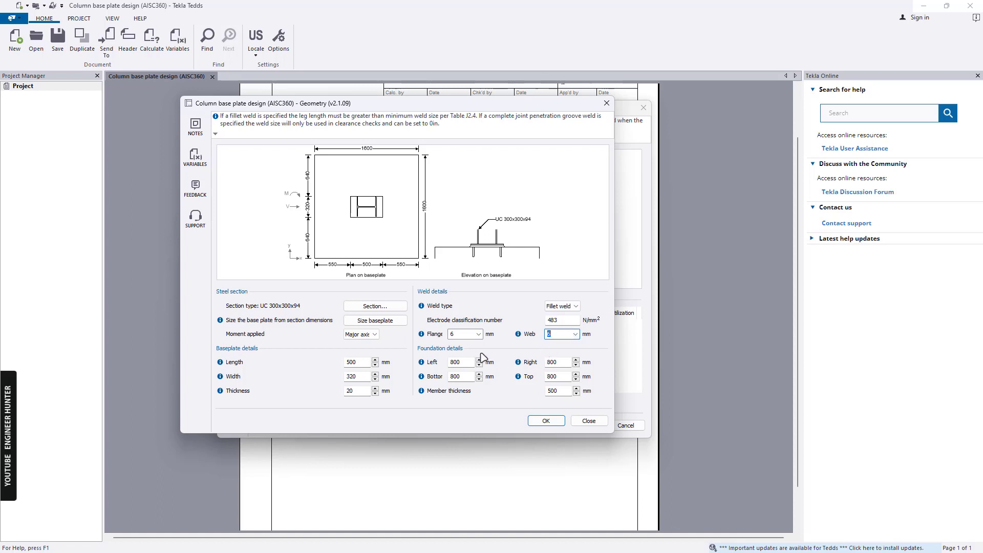
- Set the left, right, bottom and top foundation distances to 500 mm each and accept the geometry
{"action": "left_click", "coordinate": [455, 362]}
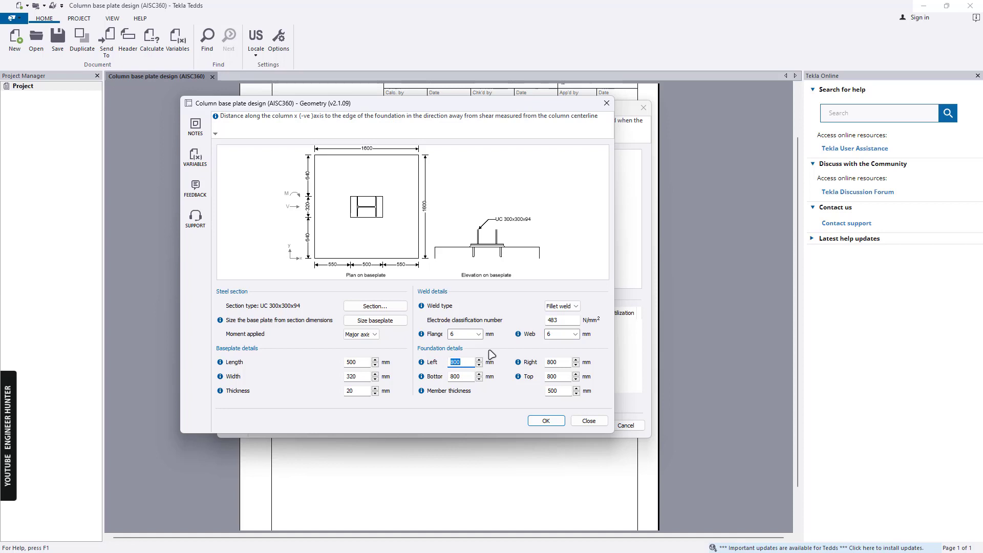
{"action": "key", "text": "Tab"}
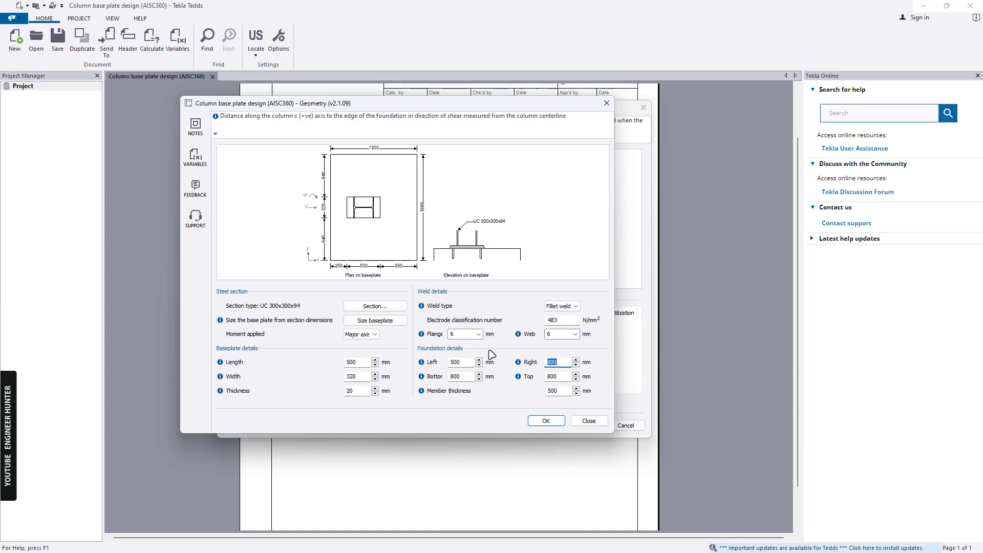
{"action": "key", "text": "Tab"}
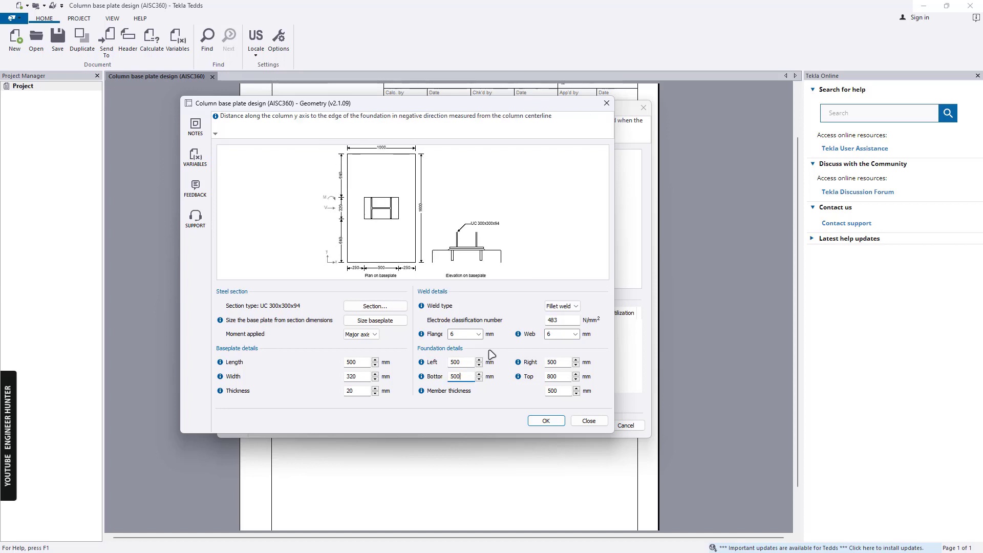
{"action": "type", "text": "500"}
{"action": "key", "text": "Tab"}
{"action": "type", "text": "500"}
{"action": "key", "text": "Tab"}
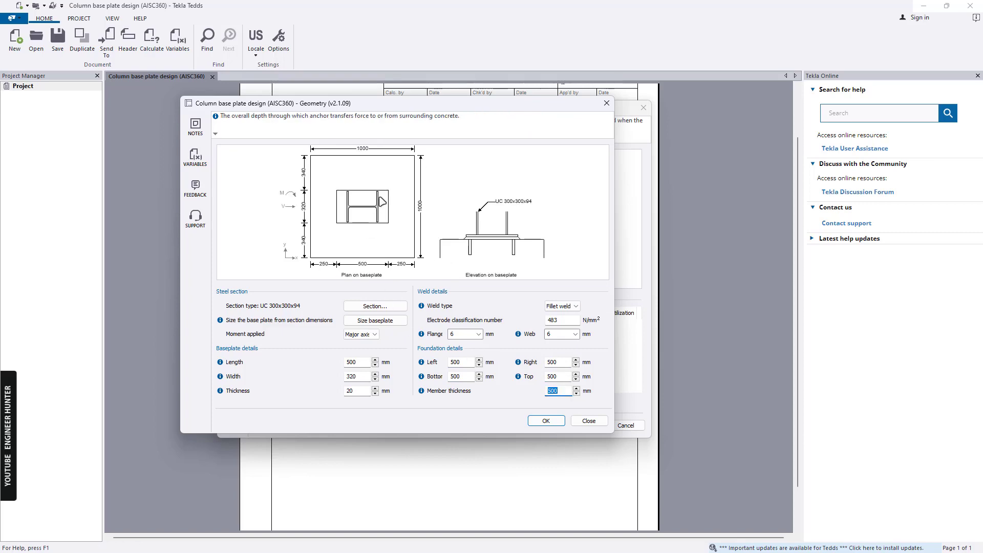
{"action": "left_click", "coordinate": [546, 420]}
- Open the design forces for editing, and in ETABS dismiss the column information and redisplay the DStlS2 support reactions
{"action": "left_click", "coordinate": [350, 343]}
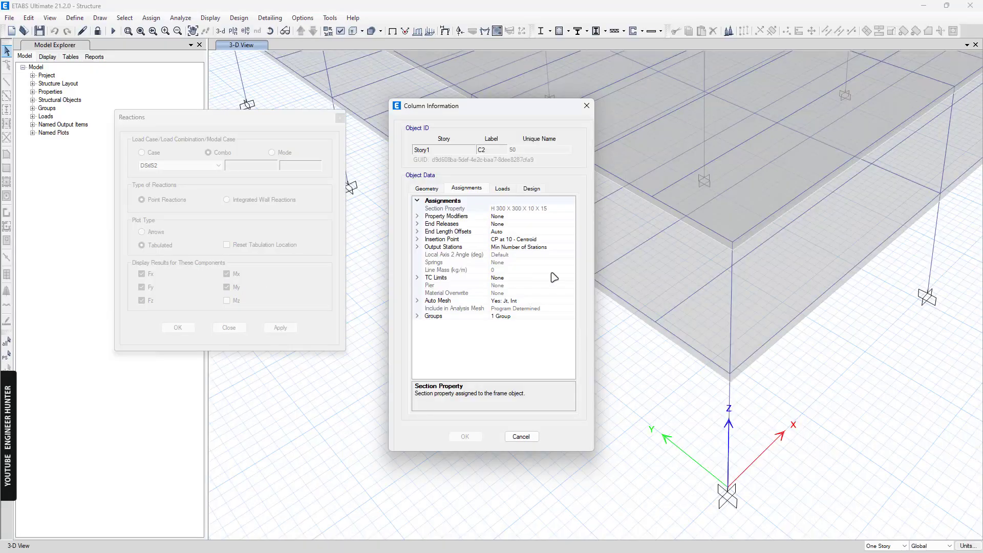
{"action": "left_click", "coordinate": [520, 437]}
{"action": "left_click", "coordinate": [280, 327]}
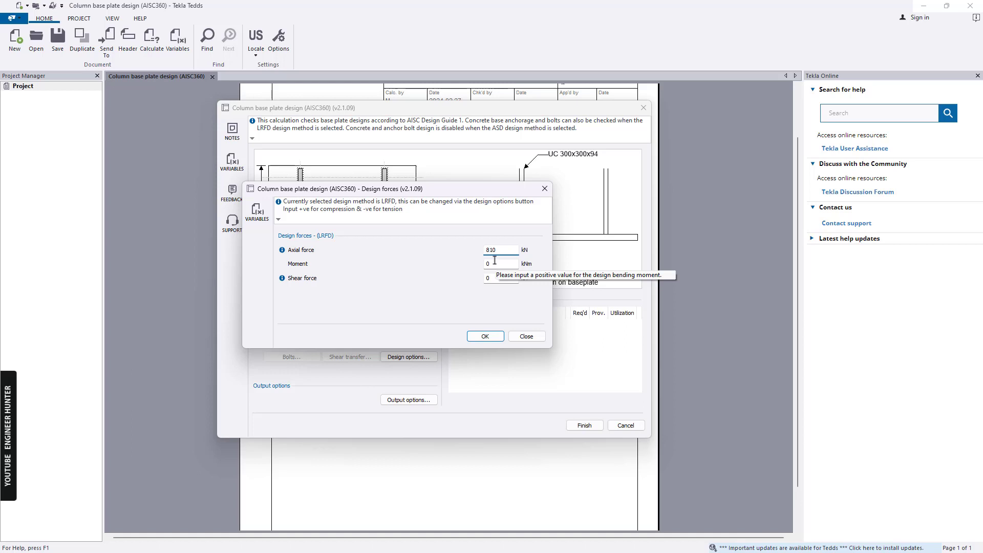
- In Tekla Tedds, enter design forces of 810 kN axial, 15 kNm moment and 17 kN shear with friction shear transfer
{"action": "left_click", "coordinate": [491, 263]}
{"action": "type", "text": "15"}
{"action": "left_click", "coordinate": [501, 278]}
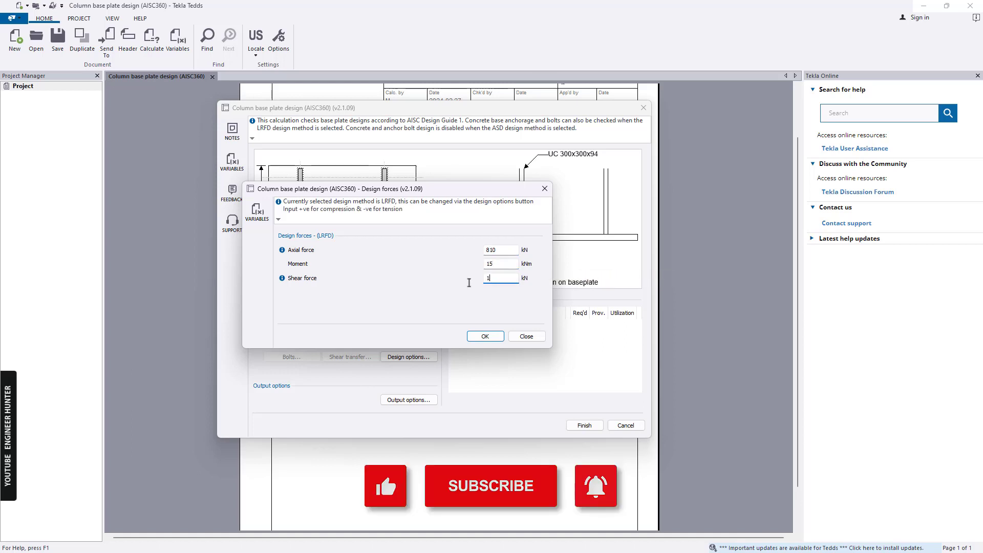
{"action": "left_click", "coordinate": [485, 336]}
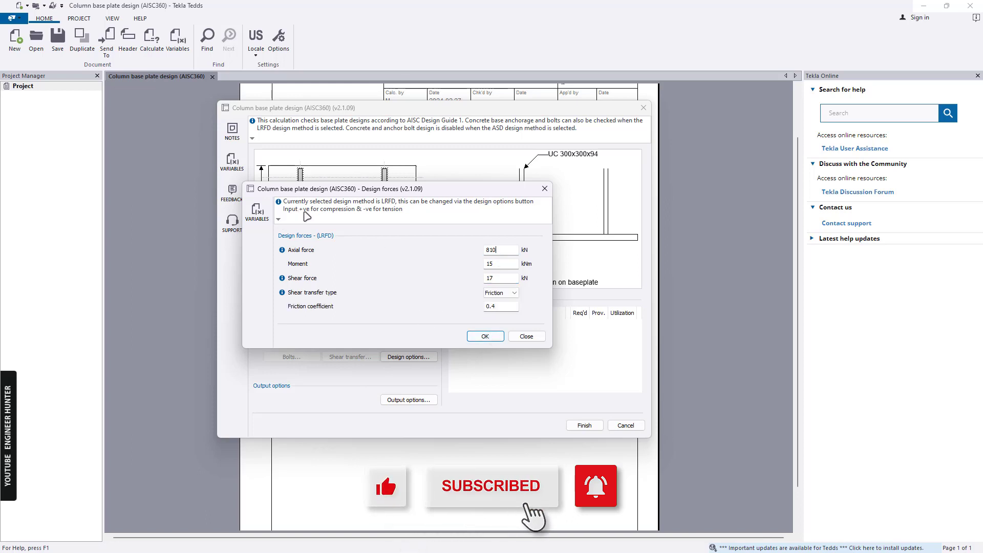
{"action": "mouse_move", "coordinate": [282, 250]}
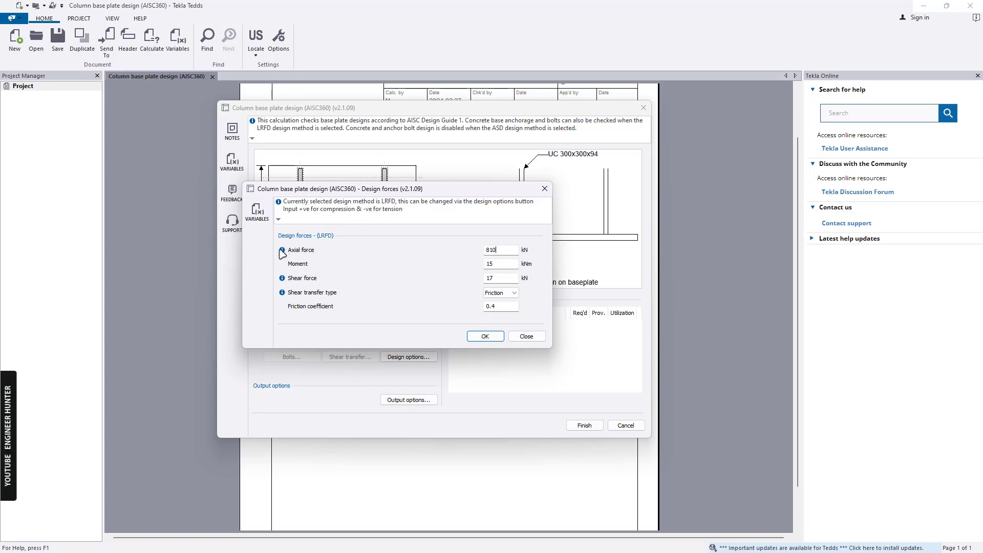
{"action": "left_click", "coordinate": [488, 339]}
- Open the base plate's material details for editing, and in ETABS look up the defined steel material properties
{"action": "left_click", "coordinate": [404, 342]}
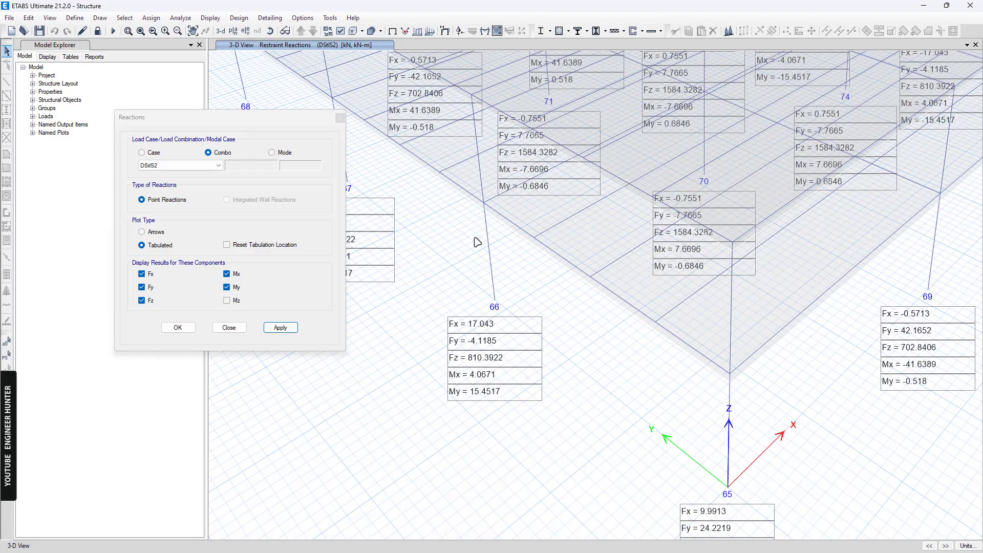
{"action": "left_click", "coordinate": [75, 18]}
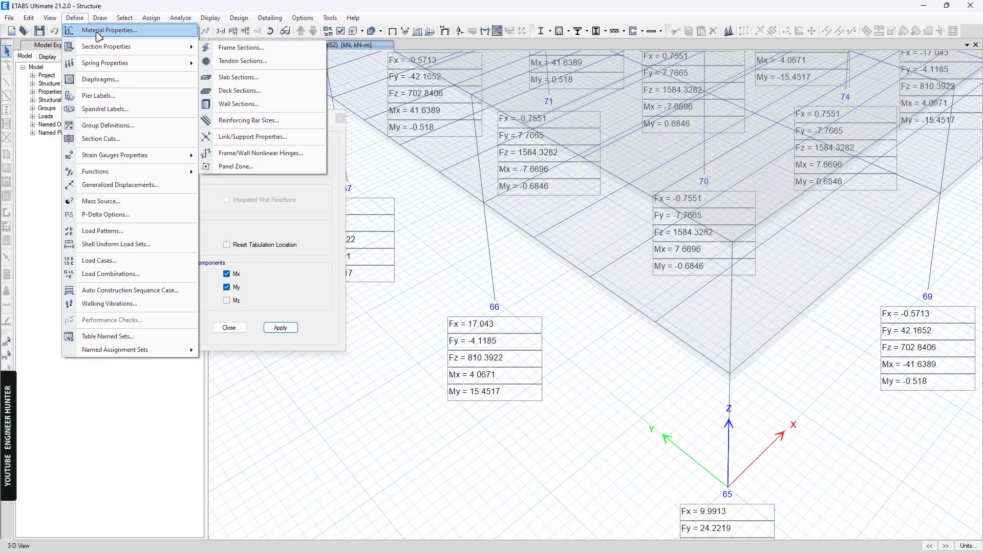
{"action": "left_click", "coordinate": [95, 27]}
{"action": "left_click", "coordinate": [562, 333]}
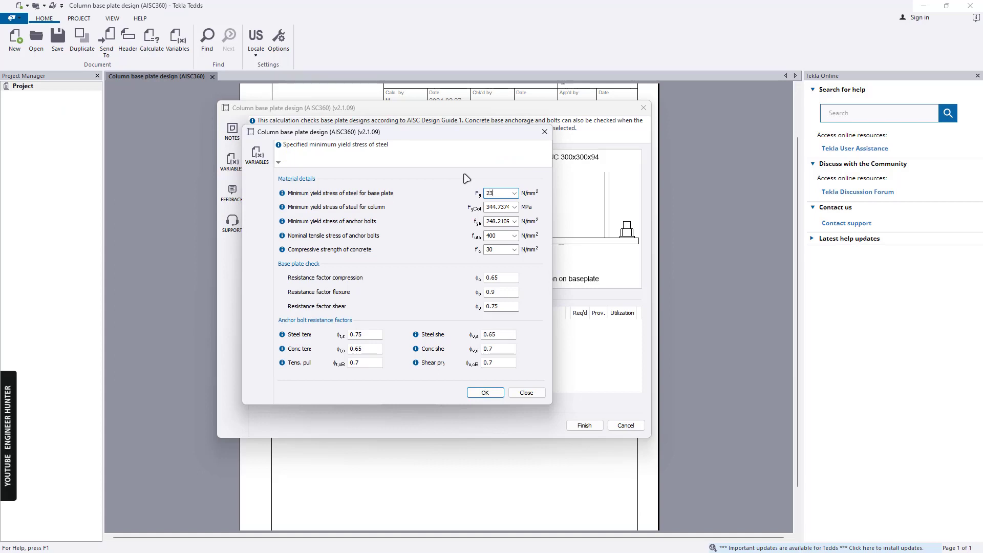
- In Tekla Tedds, set the minimum yield stress of both the base plate steel and the column steel to 235
{"action": "type", "text": "5"}
{"action": "key", "text": "Tab"}
{"action": "type", "text": "235"}
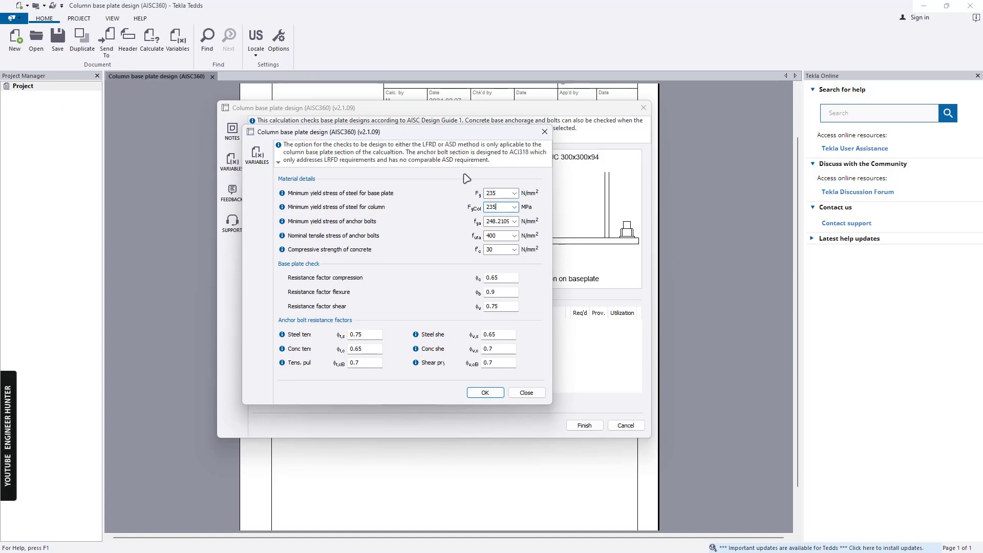
- Set the compressive strength of concrete to 25 N/mm² and accept the material details
{"action": "double_click", "coordinate": [503, 226]}
{"action": "double_click", "coordinate": [498, 223]}
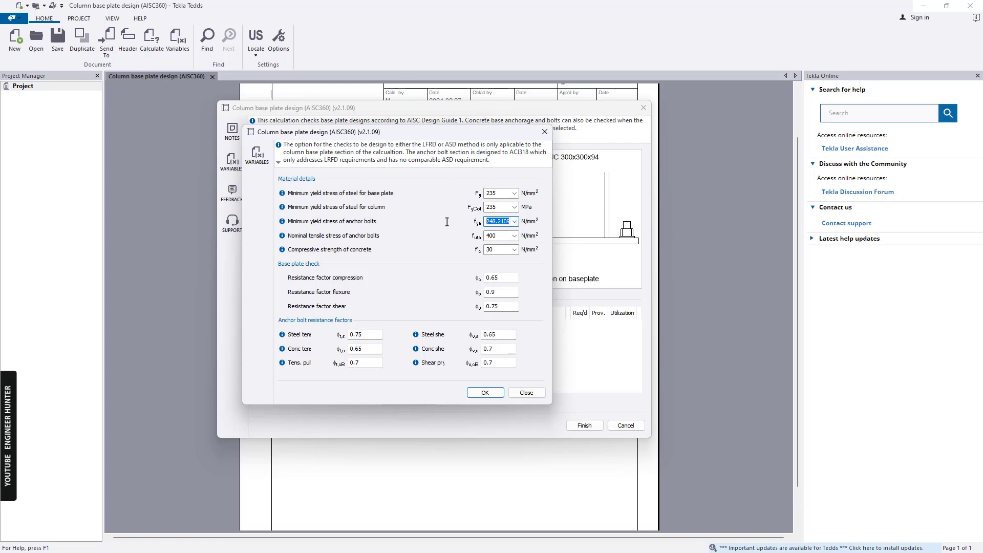
{"action": "double_click", "coordinate": [496, 236]}
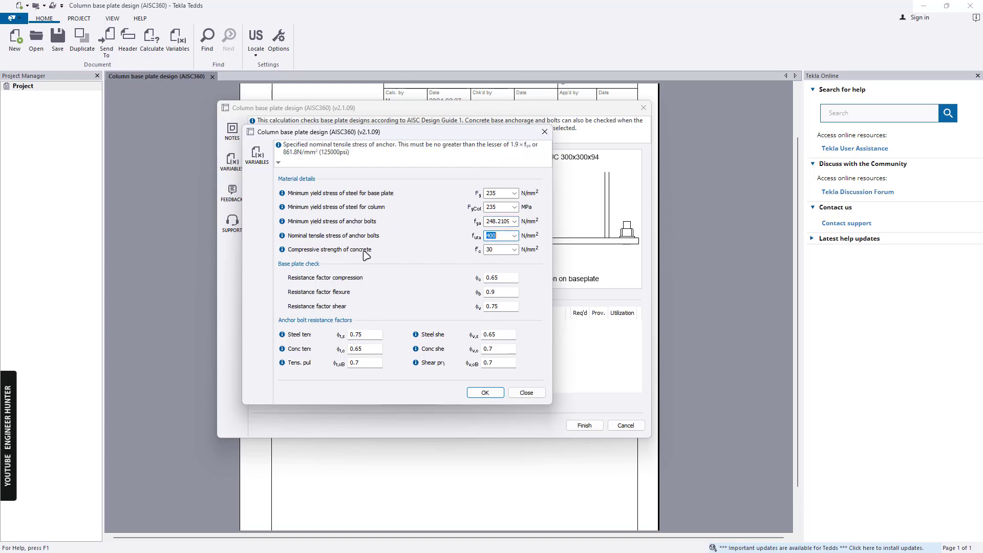
{"action": "double_click", "coordinate": [498, 250]}
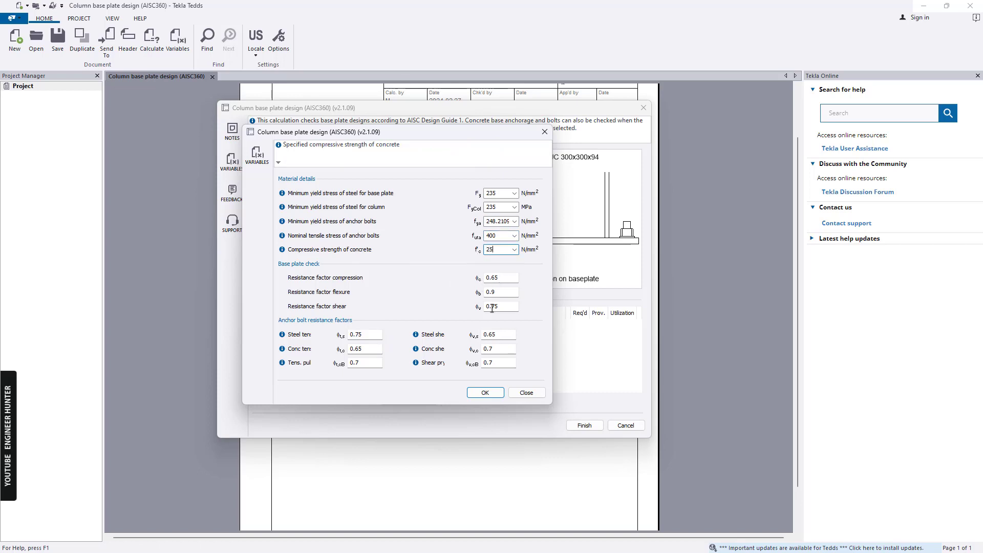
{"action": "left_click", "coordinate": [484, 393]}
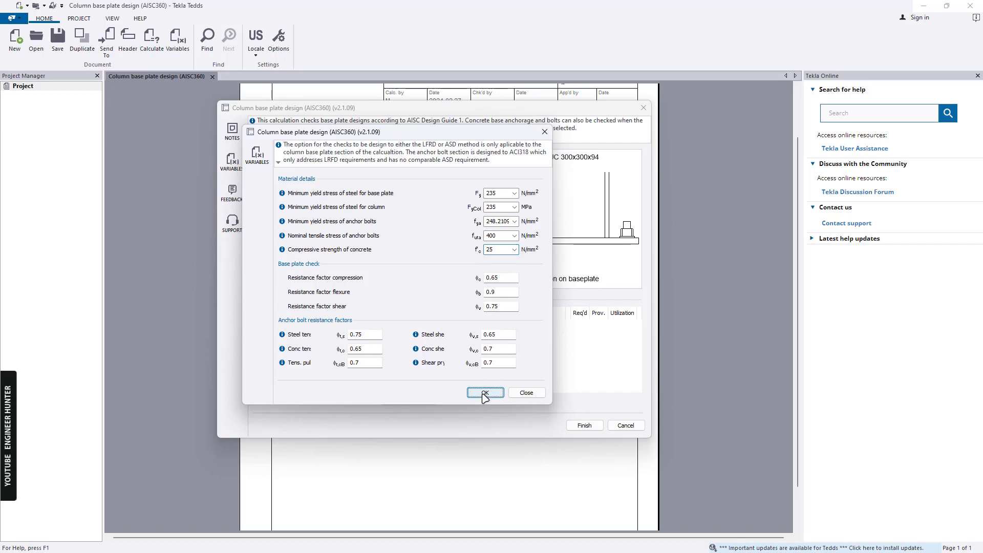
{"action": "left_click", "coordinate": [485, 392]}
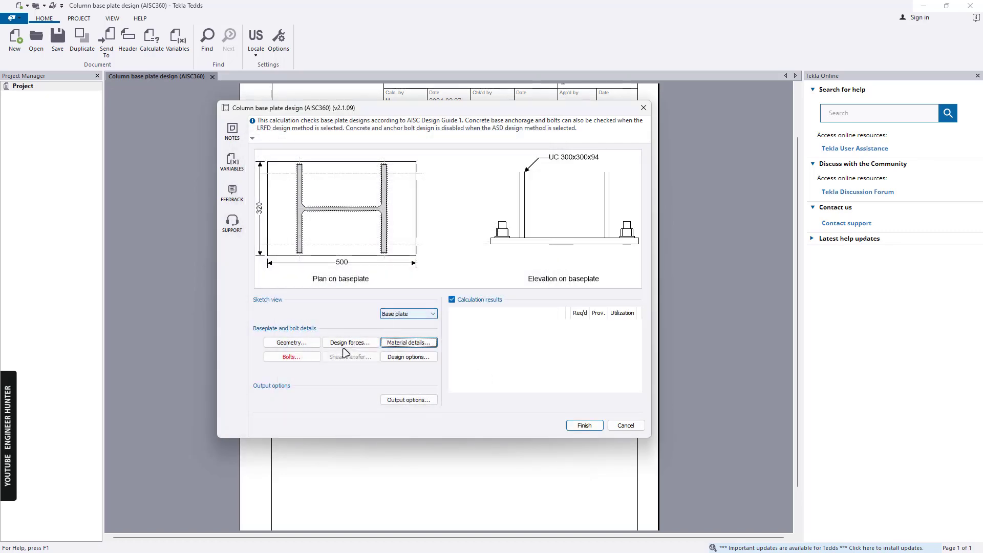
- In the bolt details, set the anchor bolt diameter to 19 mm and the y-direction anchor spacing to 150 mm
{"action": "left_click", "coordinate": [300, 358]}
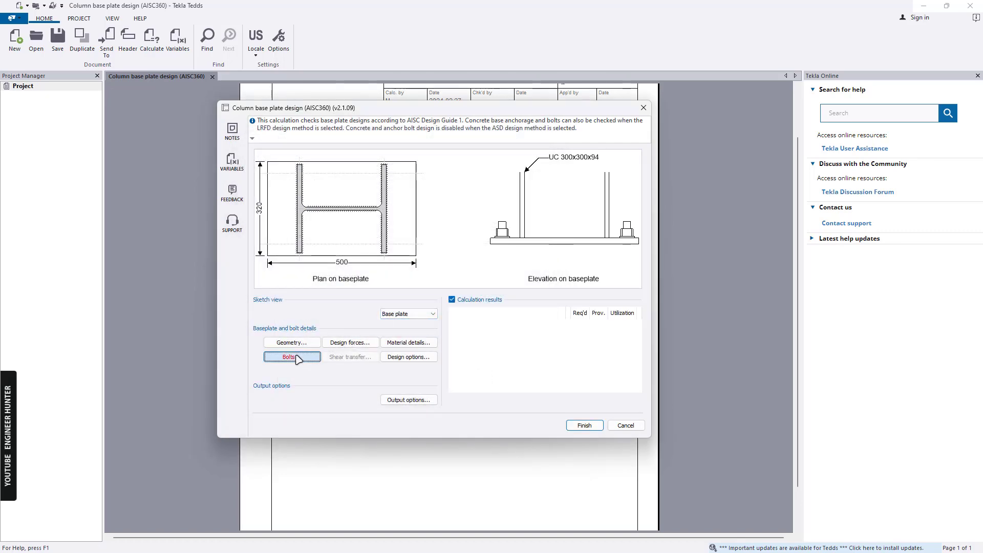
{"action": "left_click", "coordinate": [370, 281]}
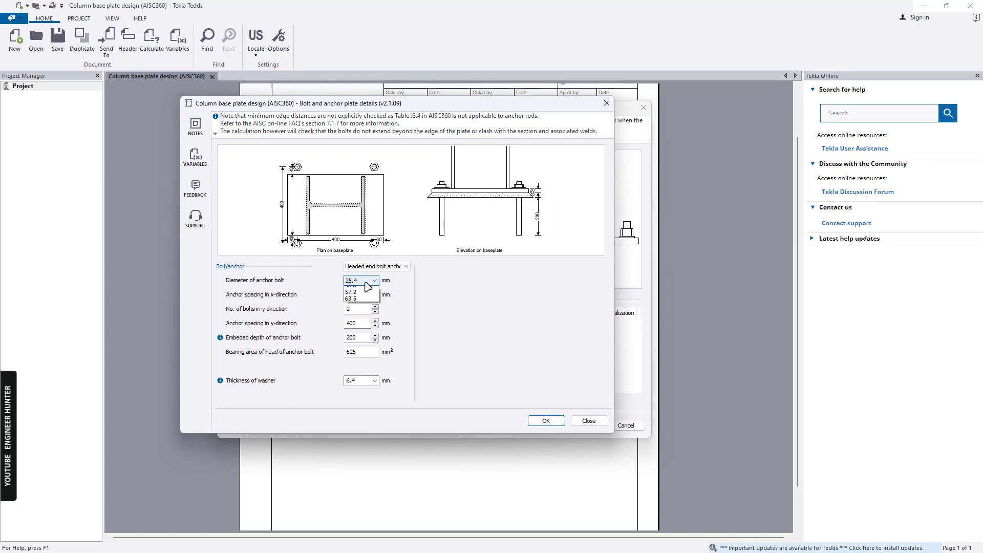
{"action": "left_click", "coordinate": [353, 304]}
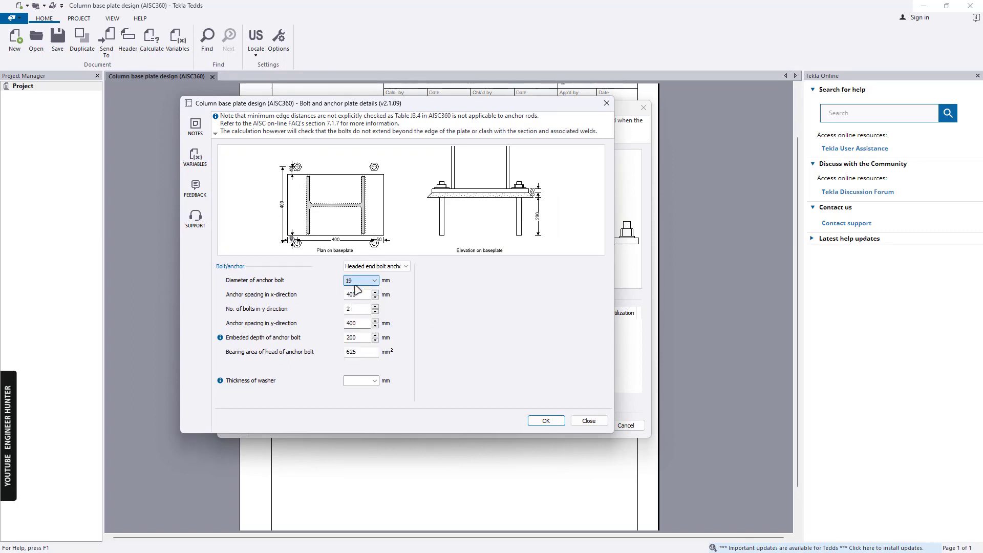
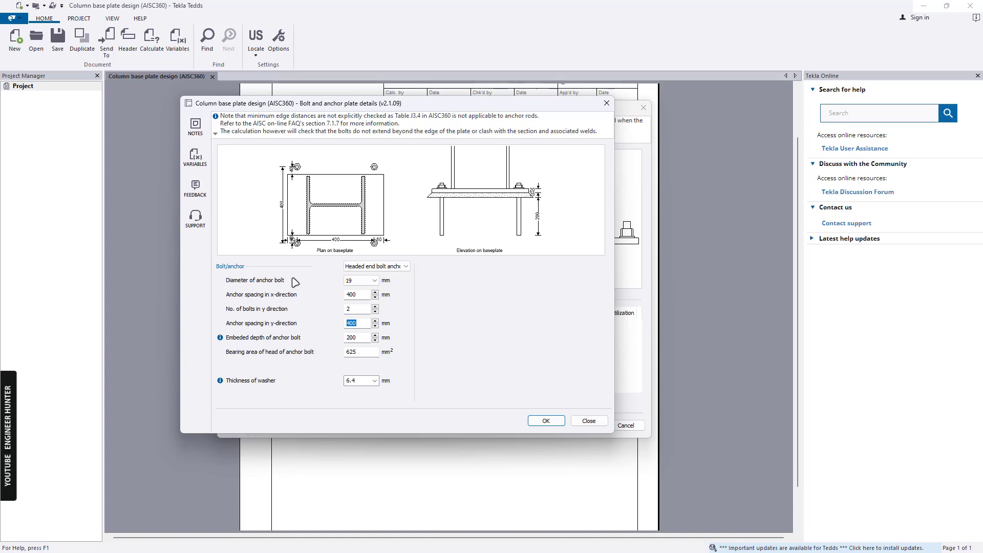
{"action": "left_click", "coordinate": [357, 308]}
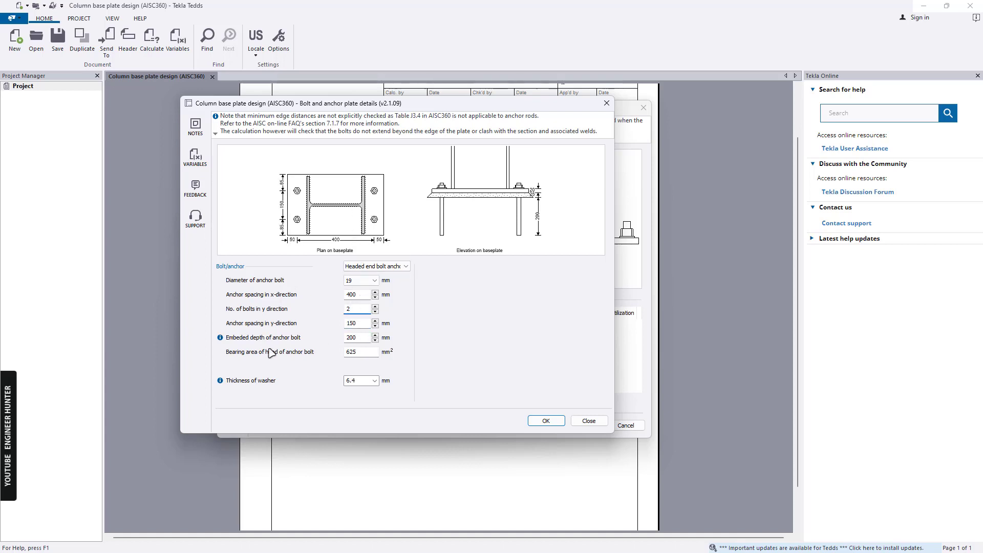
- Set the embedded depth of the anchor bolt to 400 mm, keep the headed end bolt anchor type, and accept the bolt details
{"action": "left_click", "coordinate": [356, 338]}
{"action": "double_click", "coordinate": [356, 338]}
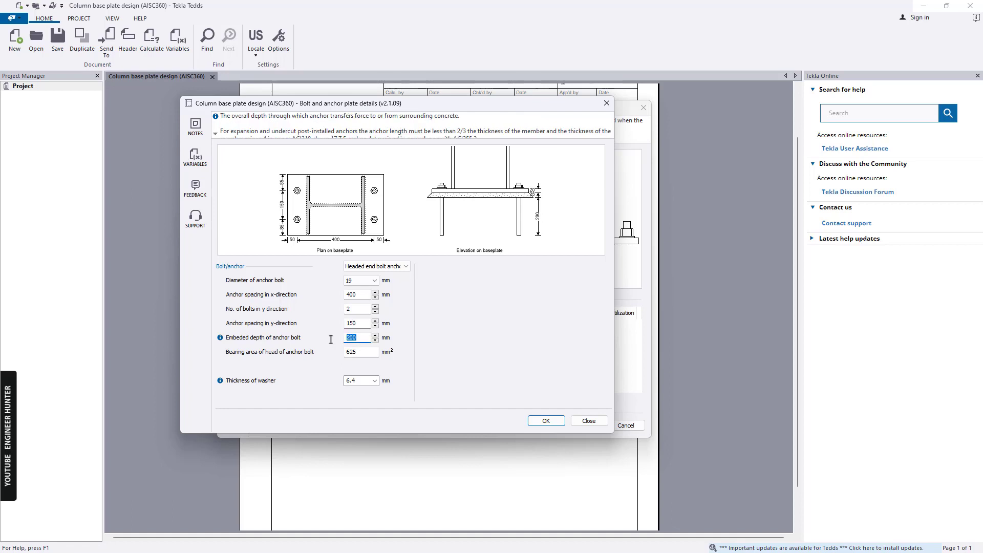
{"action": "key", "text": "Tab"}
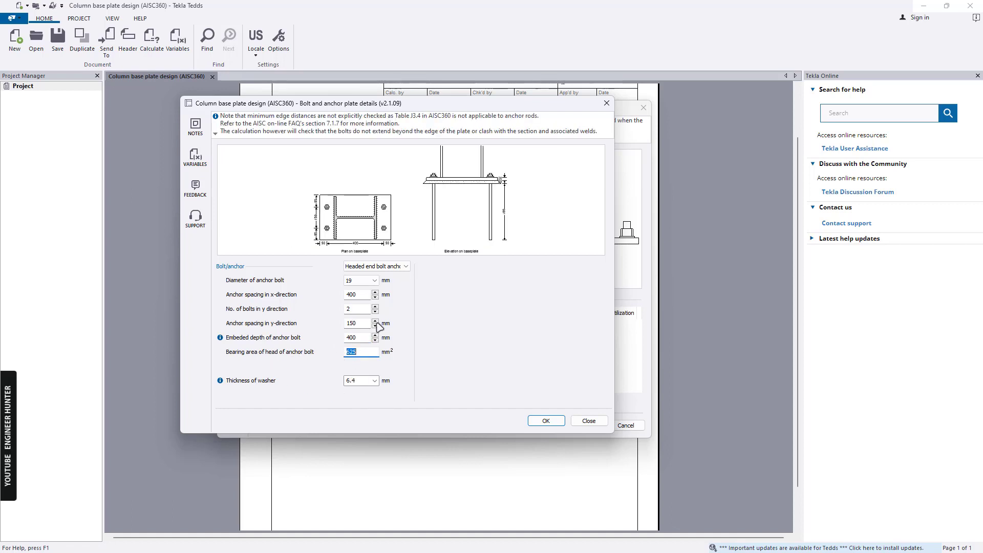
{"action": "left_click", "coordinate": [404, 266]}
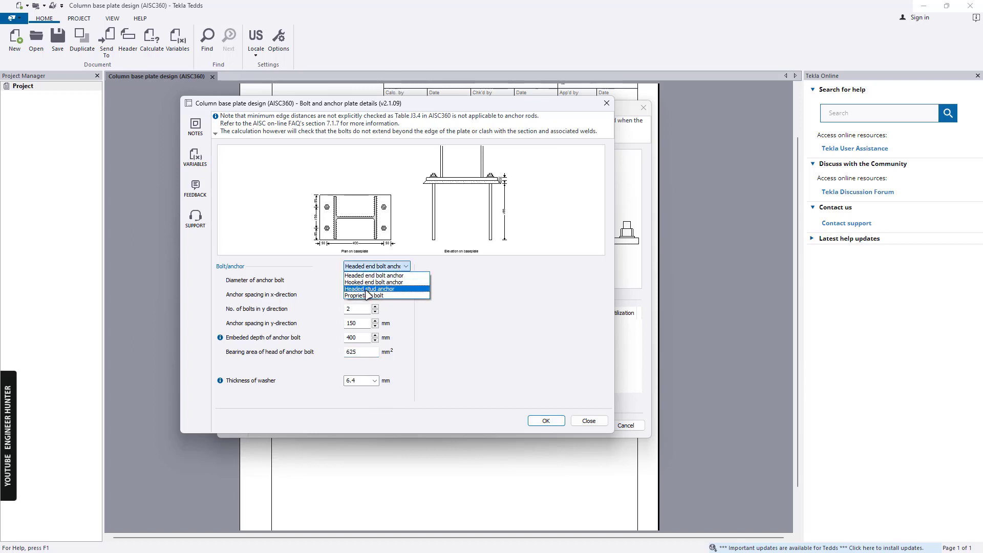
{"action": "left_click", "coordinate": [368, 270]}
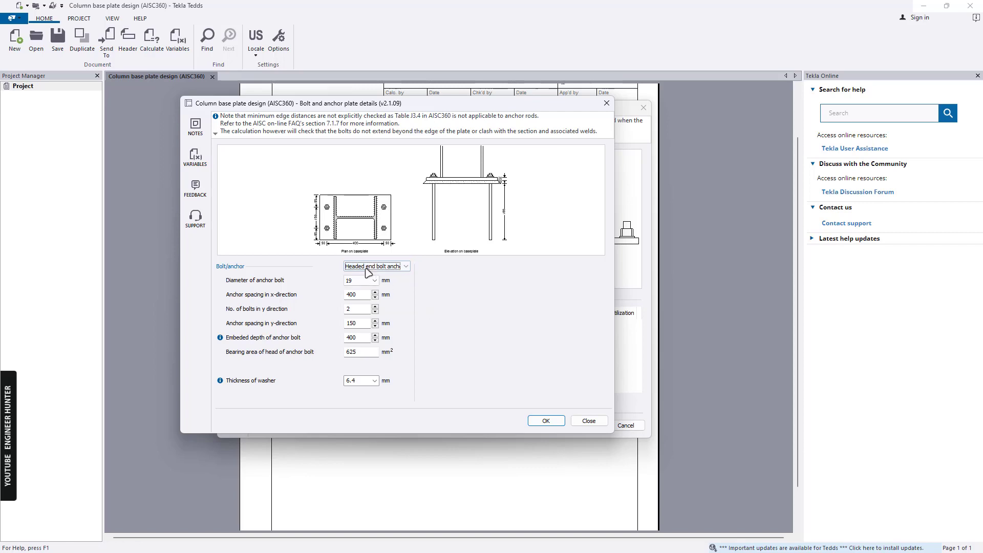
{"action": "left_click", "coordinate": [557, 420]}
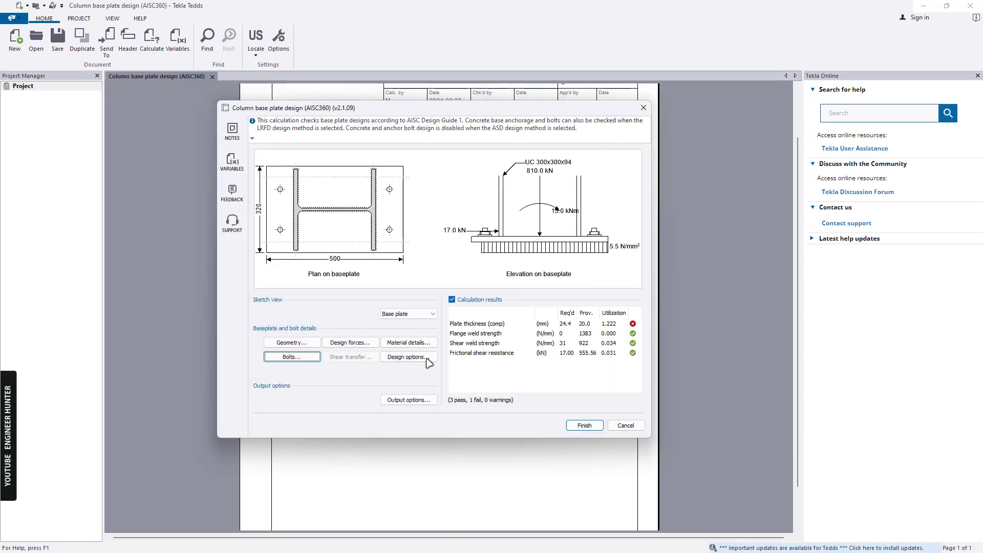
- Review the design options, keeping LRFD as the design method, and accept them
{"action": "left_click", "coordinate": [404, 360]}
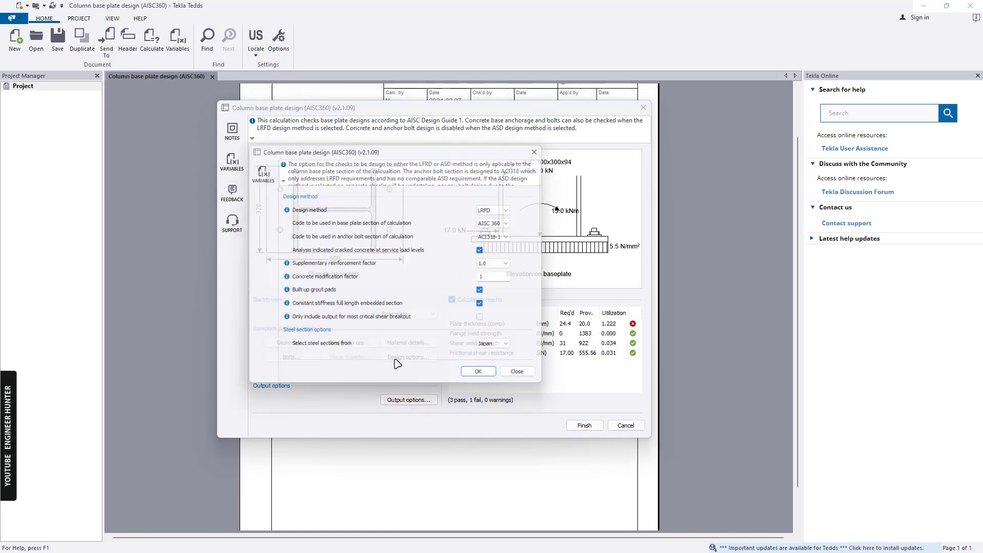
{"action": "left_click", "coordinate": [509, 211]}
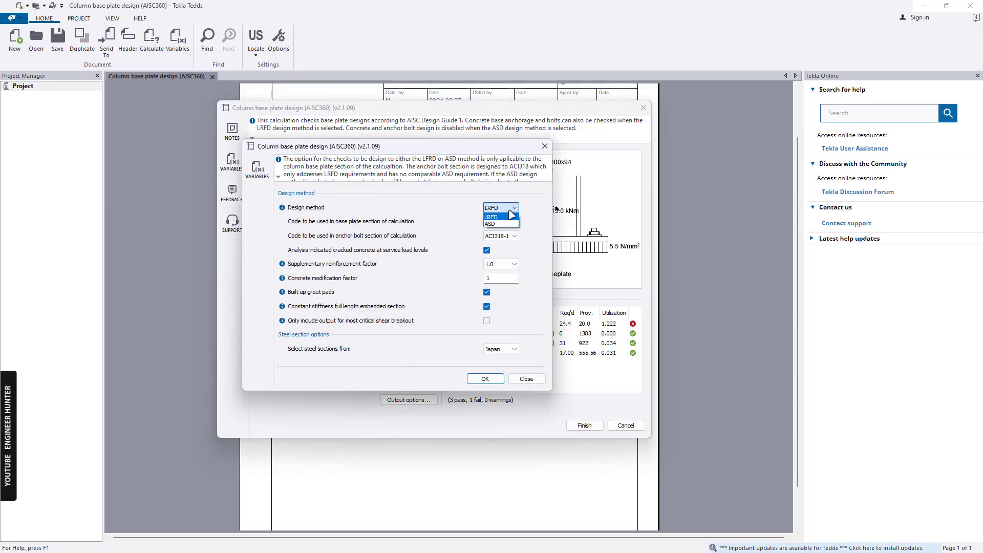
{"action": "left_click", "coordinate": [441, 215]}
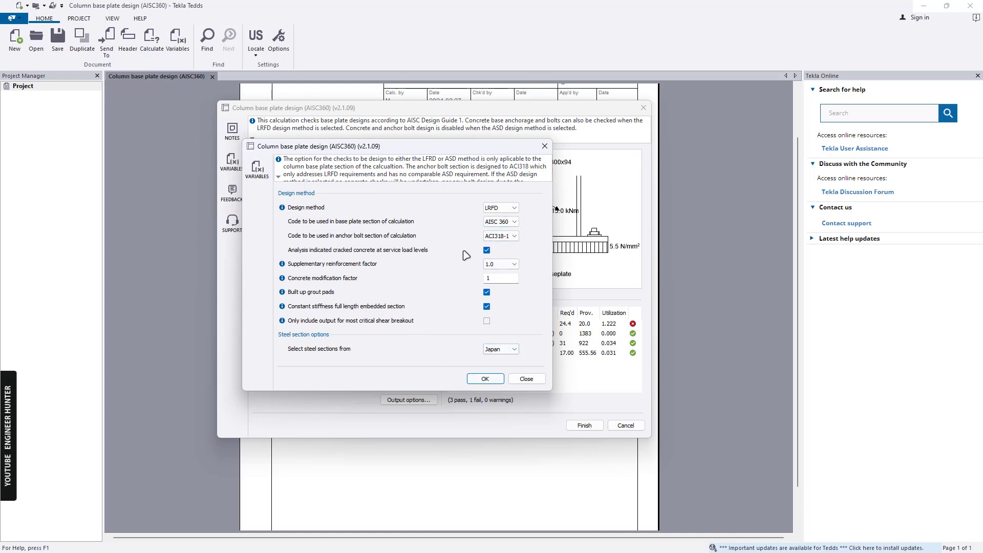
{"action": "left_click", "coordinate": [484, 380]}
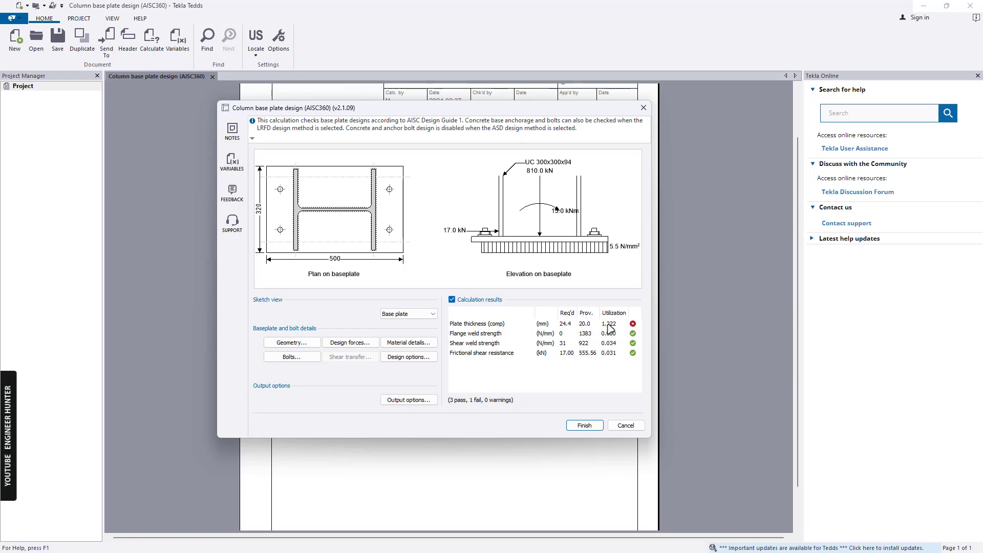
- Set the base plate thickness to 26 mm, accept the geometry, and recheck the support reactions in ETABS
{"action": "left_click", "coordinate": [309, 345]}
{"action": "double_click", "coordinate": [353, 391]}
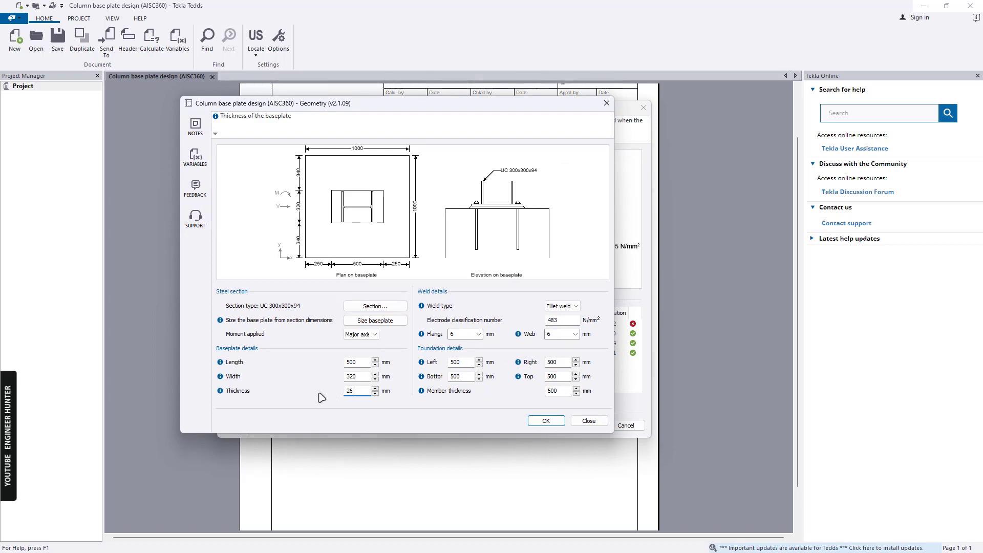
{"action": "left_click", "coordinate": [544, 420]}
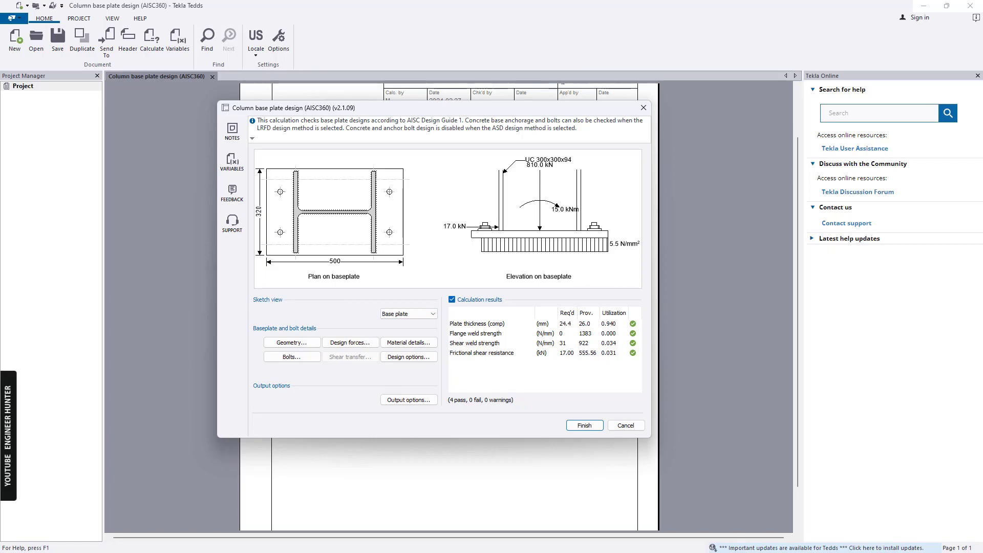
{"action": "key", "text": "alt+Tab"}
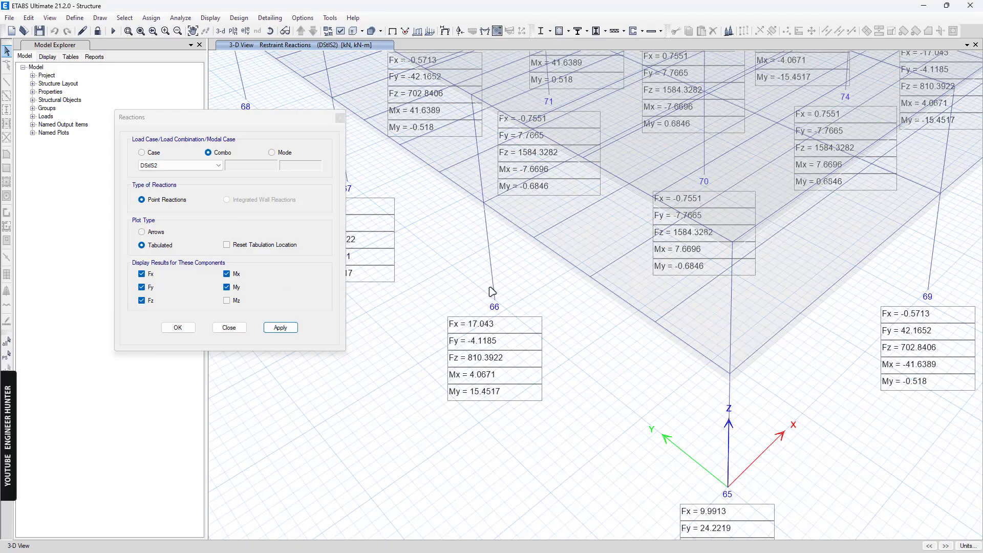
{"action": "key", "text": "alt+Tab"}
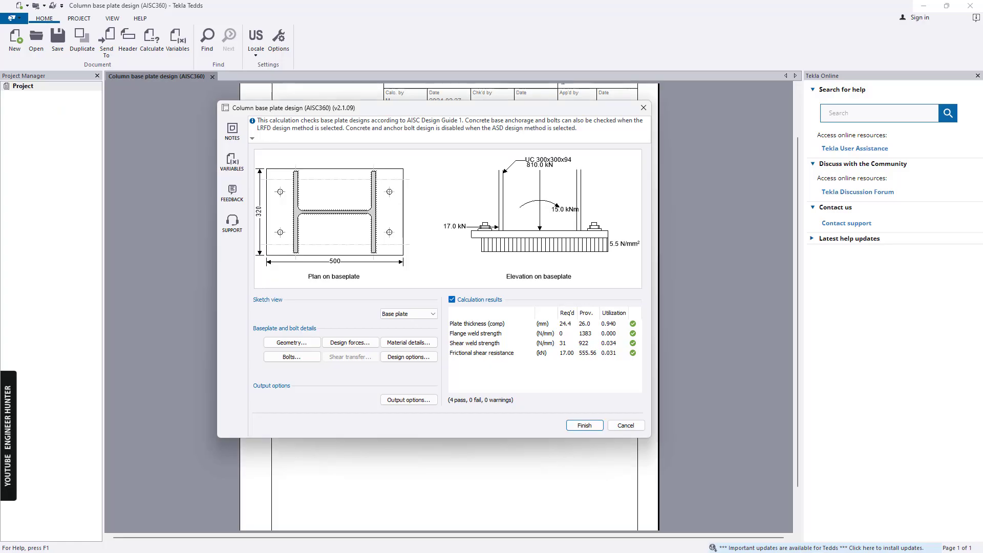
- Finish the base plate calculation in Tekla Tedds and review the generated report from the design summary to the weld checks
{"action": "left_click", "coordinate": [589, 426]}
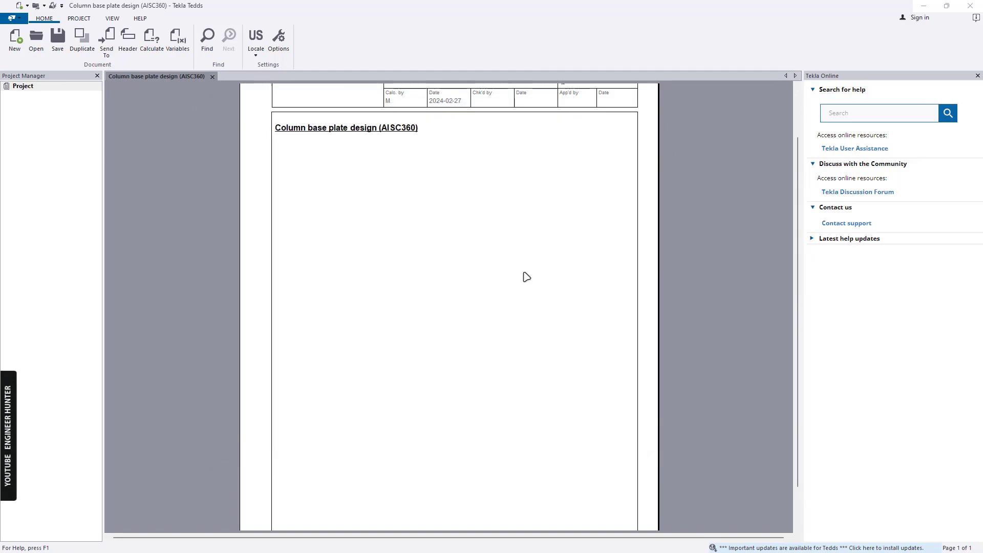
{"action": "scroll", "coordinate": [455, 195], "scroll_direction": "up", "scroll_amount": 1}
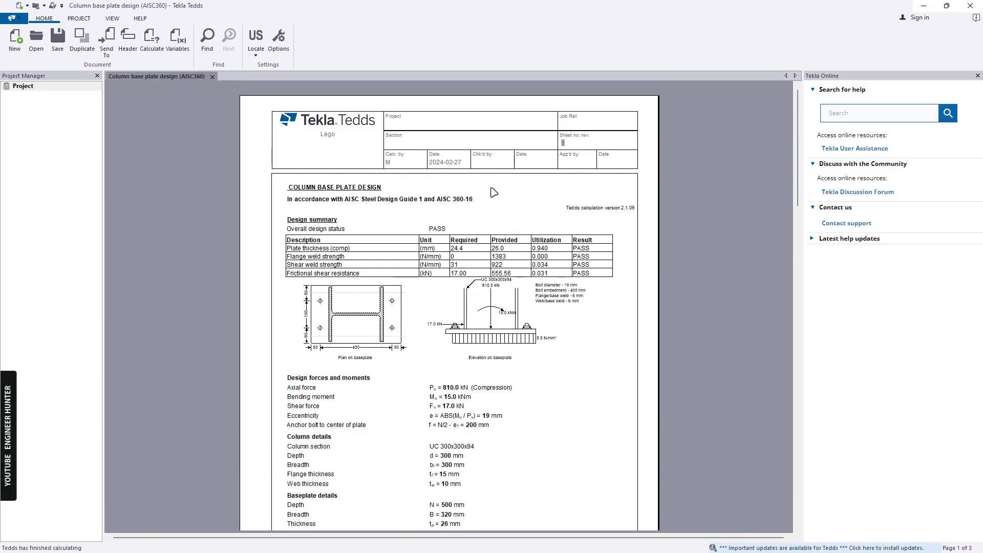
{"action": "scroll", "coordinate": [449, 211], "scroll_direction": "down", "scroll_amount": 3}
{"action": "scroll", "coordinate": [440, 297], "scroll_direction": "down", "scroll_amount": 15}
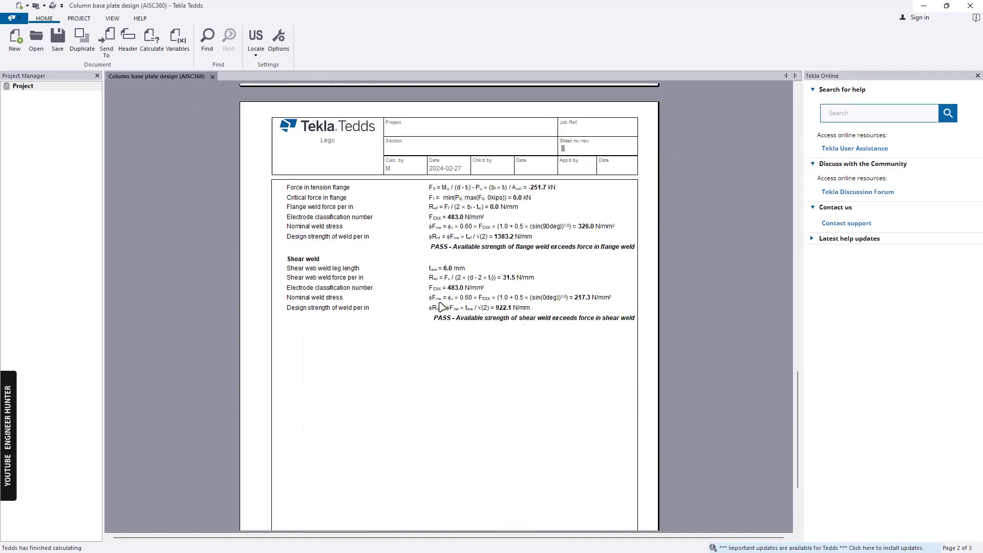
{"action": "scroll", "coordinate": [442, 307], "scroll_direction": "up", "scroll_amount": 20}
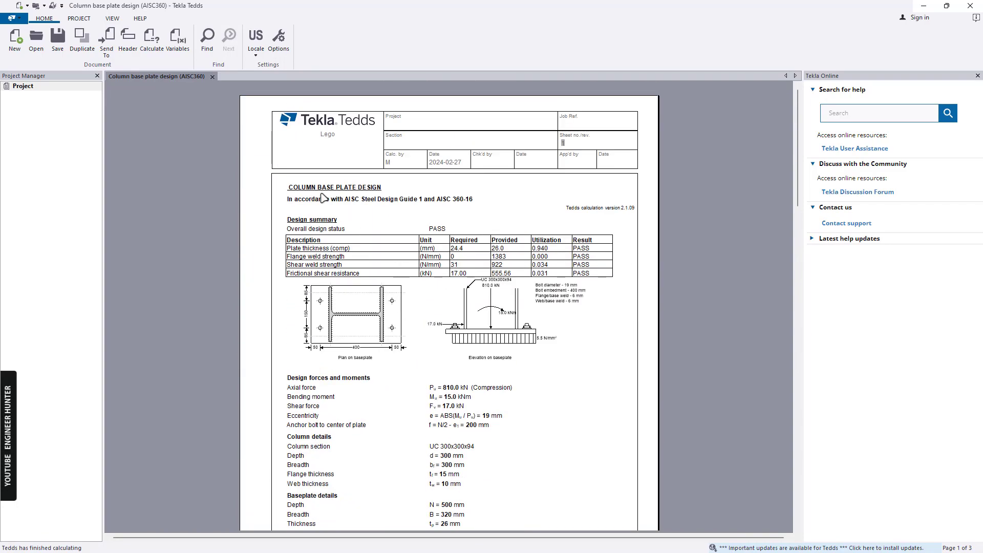
- Reopen the base plate calculation from the report and set the applied moment to the minor axis in the geometry
{"action": "right_click", "coordinate": [266, 139]}
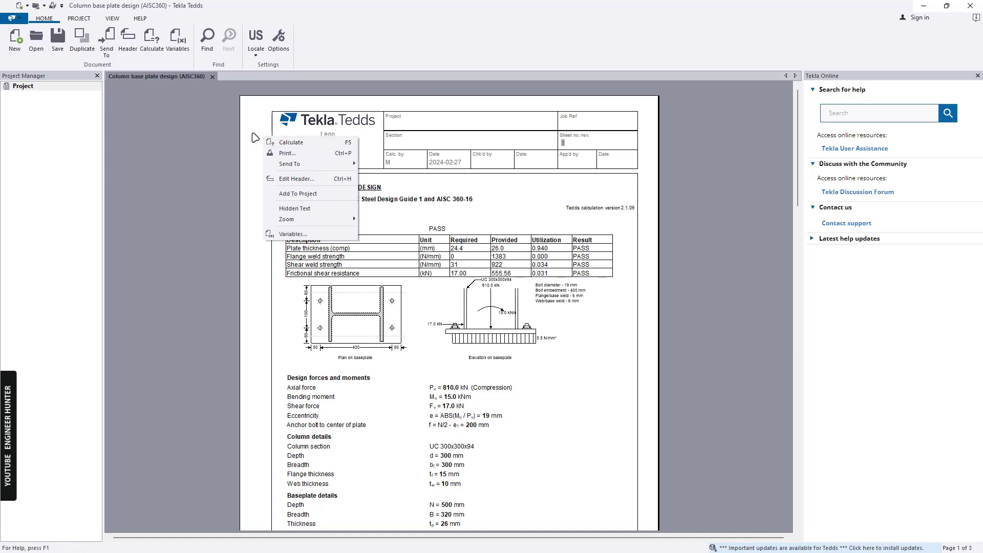
{"action": "left_click", "coordinate": [301, 146]}
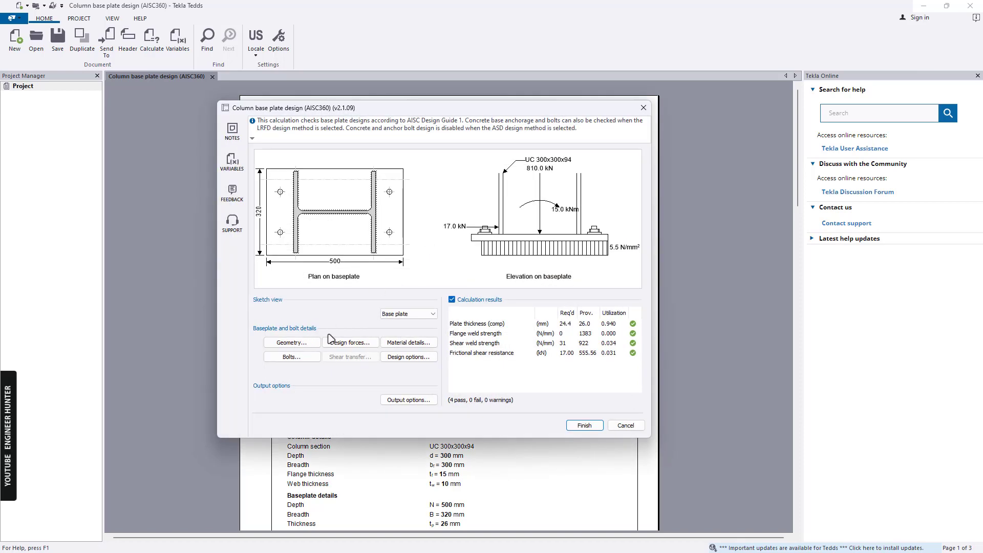
{"action": "left_click", "coordinate": [307, 344]}
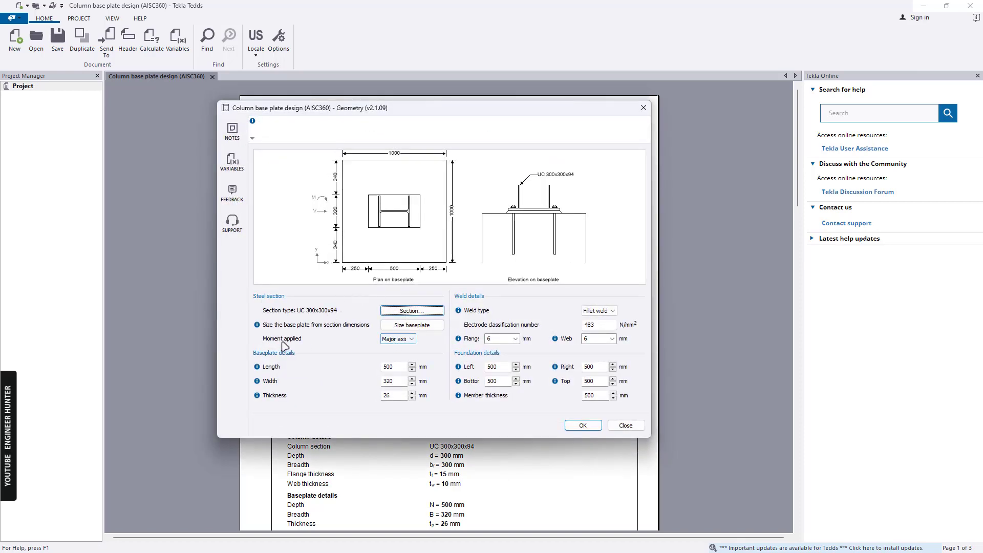
{"action": "left_click", "coordinate": [397, 339]}
{"action": "left_click", "coordinate": [394, 355]}
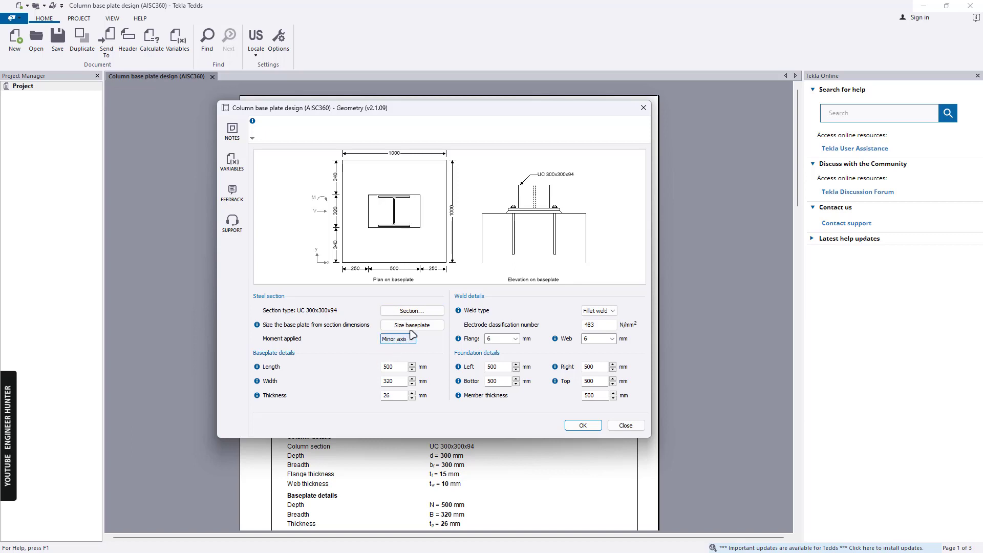
- Set the base plate length to 320 mm and width to 500 mm, and accept the geometry
{"action": "double_click", "coordinate": [394, 366]}
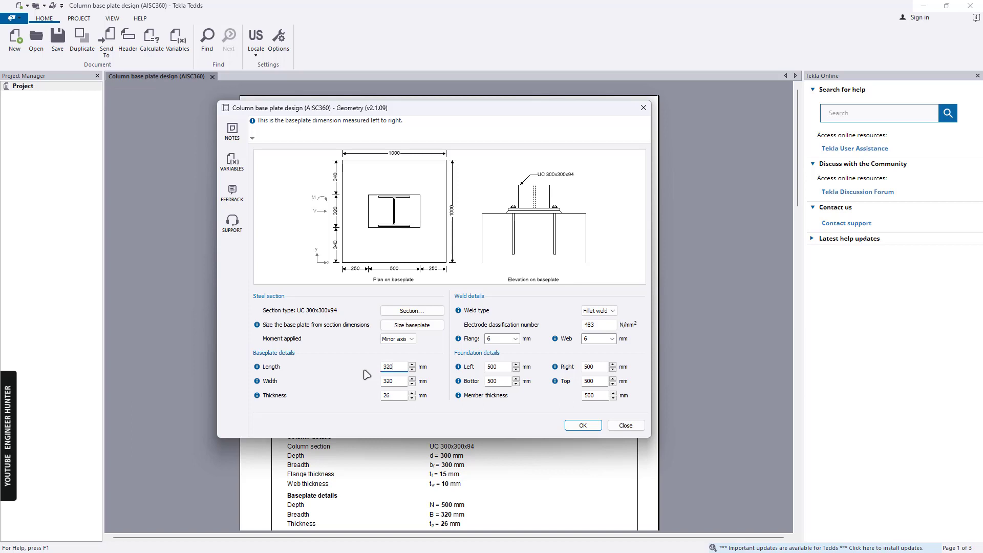
{"action": "double_click", "coordinate": [394, 379]}
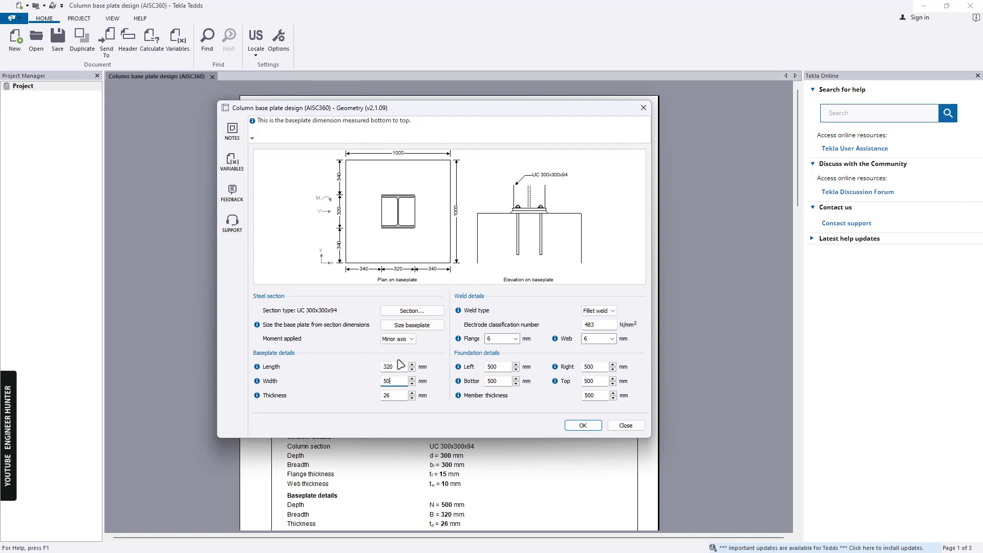
{"action": "type", "text": "500"}
{"action": "key", "text": "Tab"}
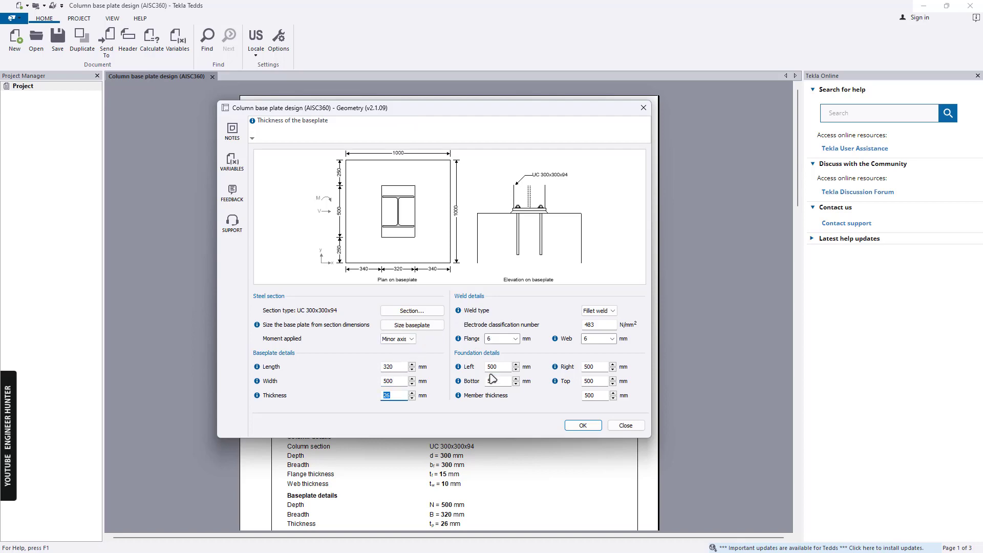
{"action": "left_click", "coordinate": [584, 425]}
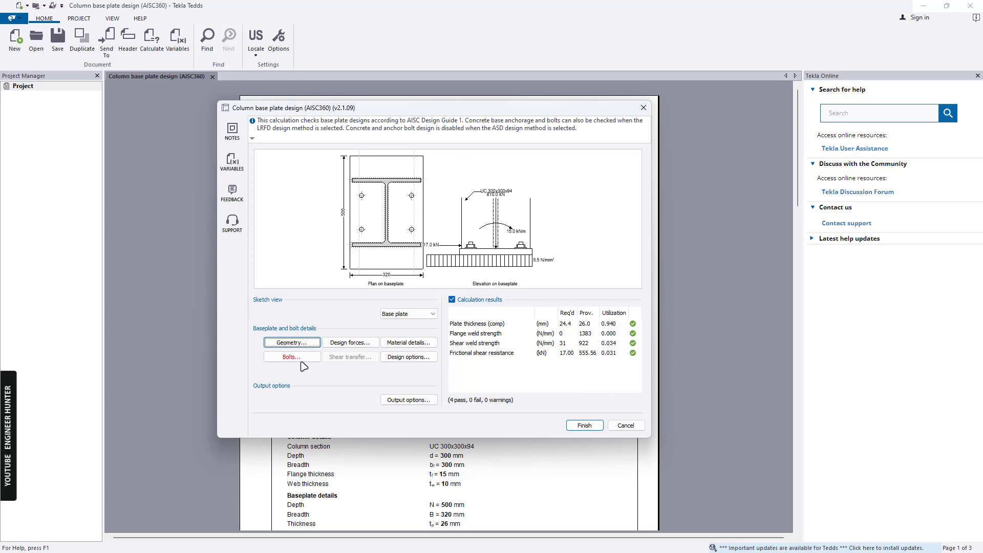
- Check the support reactions in ETABS, then set the Tekla Tedds design forces to 702 kN axial, 42 kNm moment and 42 kN shear
{"action": "left_click", "coordinate": [357, 345]}
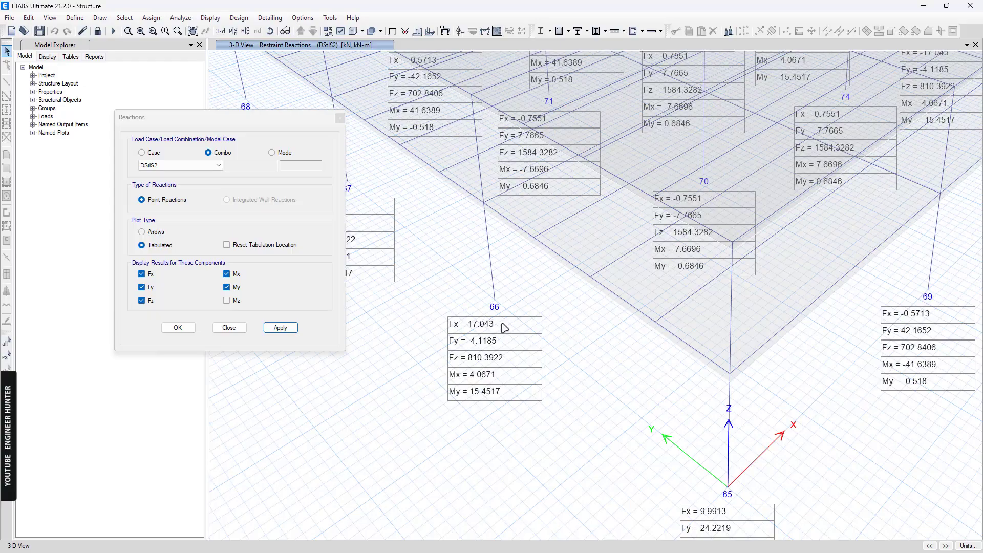
{"action": "scroll", "coordinate": [506, 323], "scroll_direction": "down", "scroll_amount": 3}
{"action": "scroll", "coordinate": [679, 331], "scroll_direction": "up", "scroll_amount": 5}
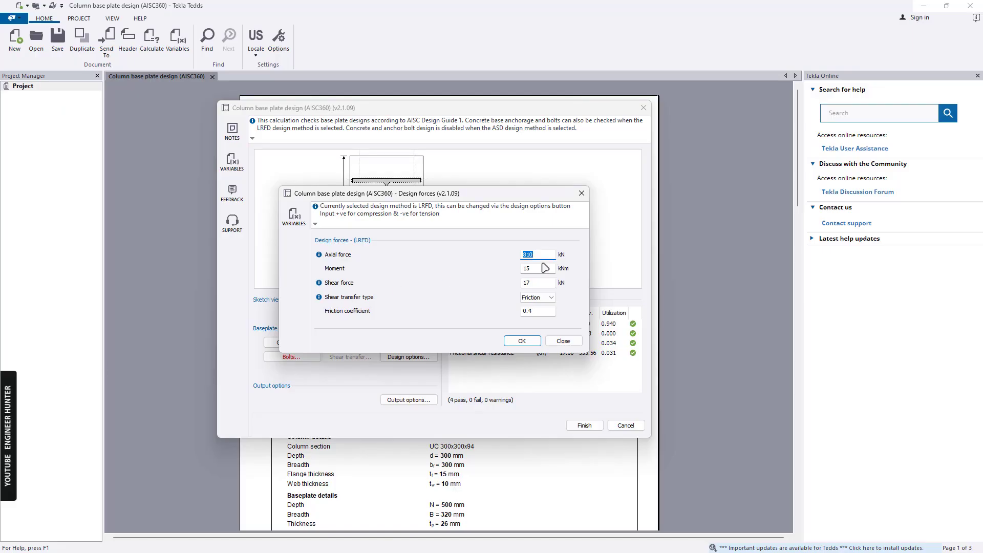
{"action": "key", "text": "Tab"}
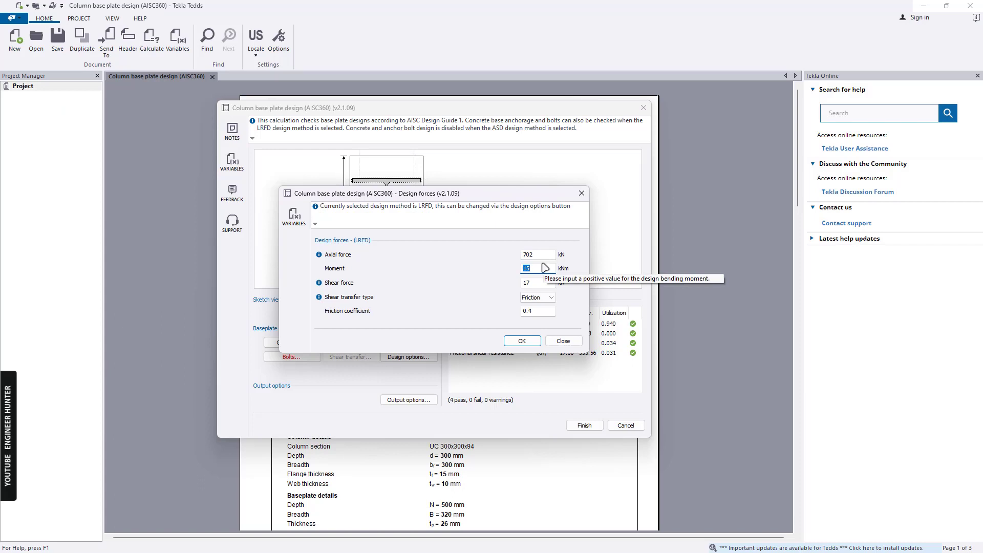
{"action": "type", "text": "42"}
{"action": "key", "text": "Tab"}
{"action": "type", "text": "42"}
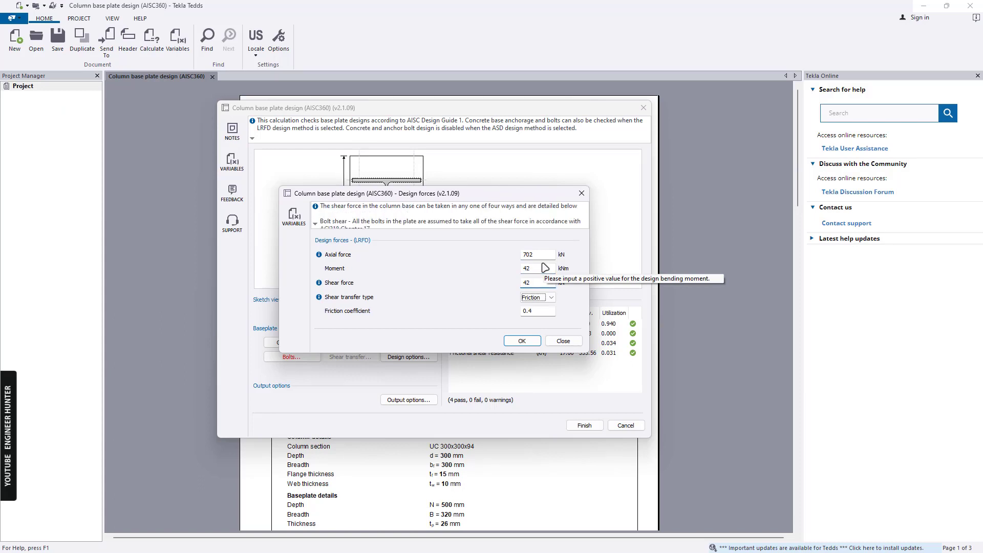
{"action": "key", "text": "Tab"}
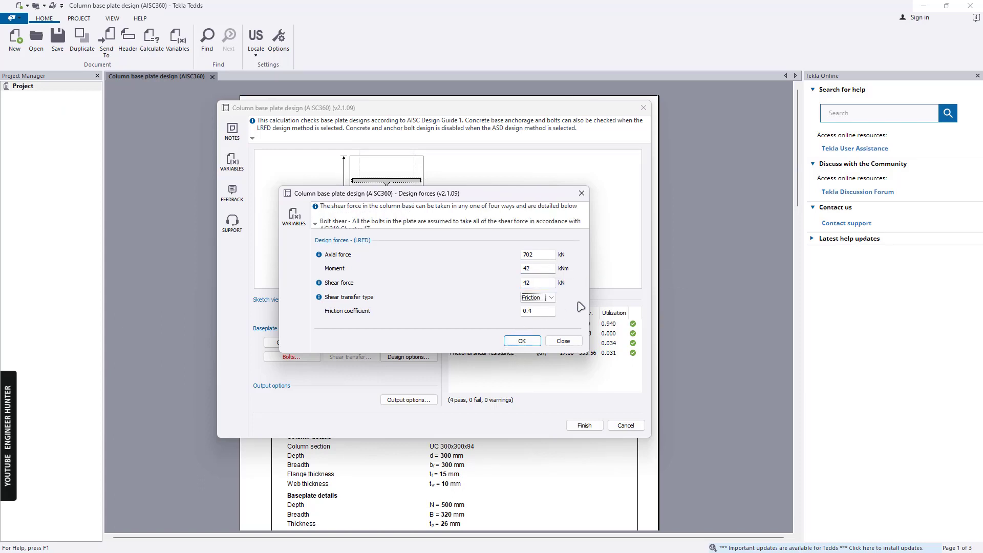
{"action": "left_click", "coordinate": [524, 341]}
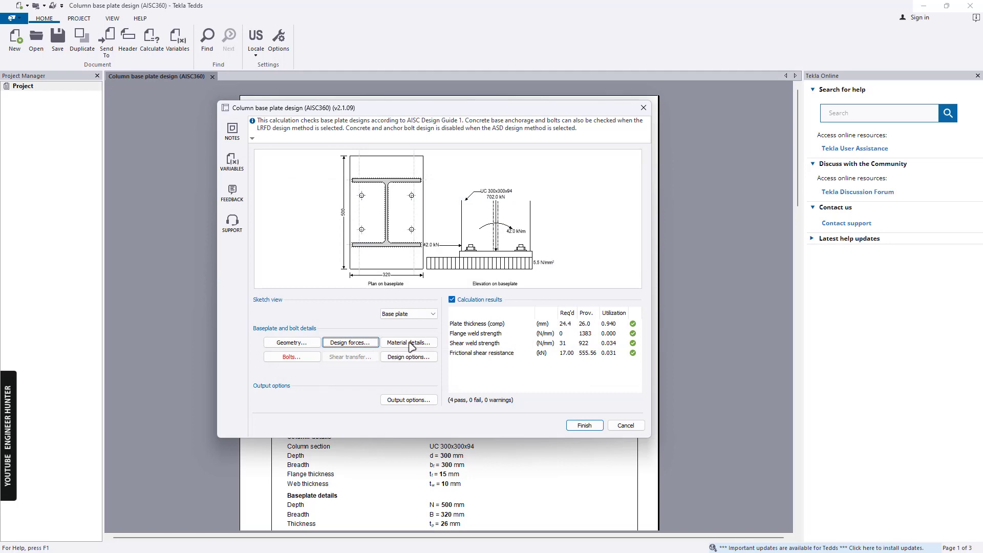
- Set the anchor bolts to 4 in the y-direction at 135 mm spacing and accept the bolt details
{"action": "left_click", "coordinate": [299, 357]}
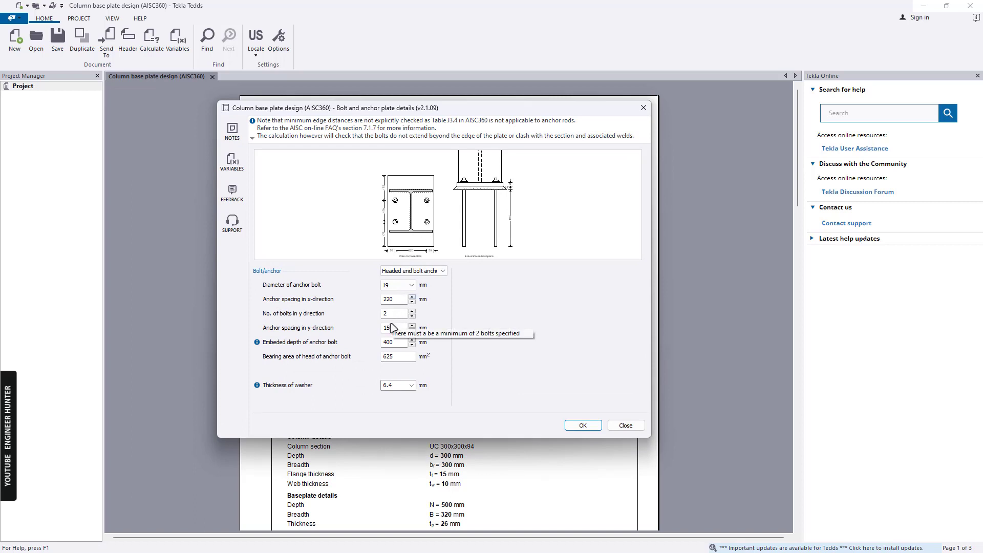
{"action": "left_click", "coordinate": [412, 311]}
{"action": "left_click", "coordinate": [412, 310]}
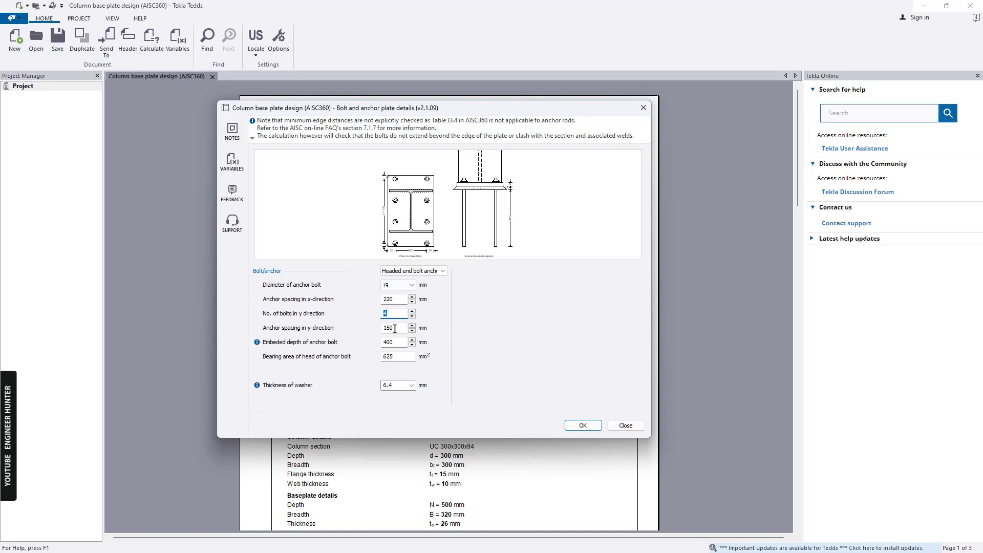
{"action": "double_click", "coordinate": [398, 329]}
{"action": "scroll", "coordinate": [389, 217], "scroll_direction": "up", "scroll_amount": 3}
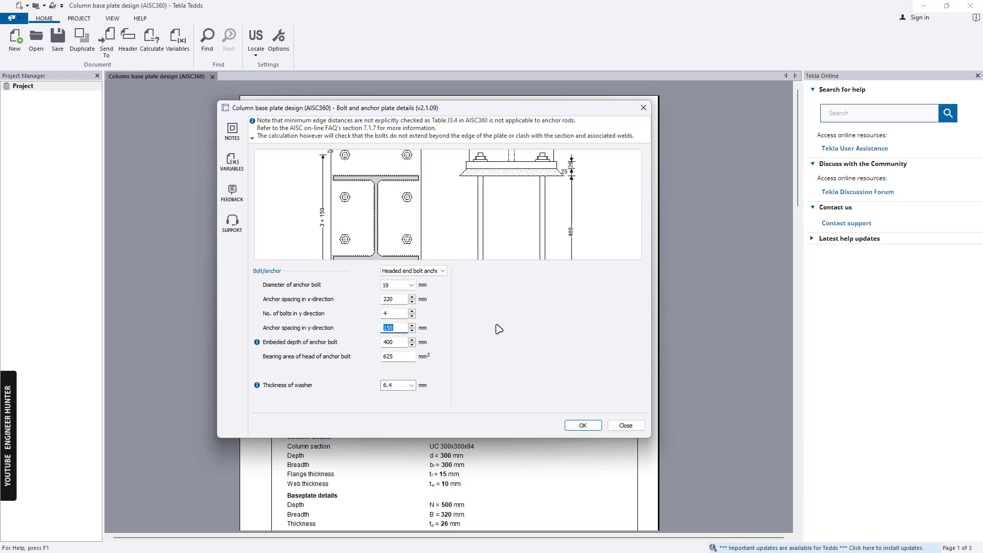
{"action": "key", "text": "Tab"}
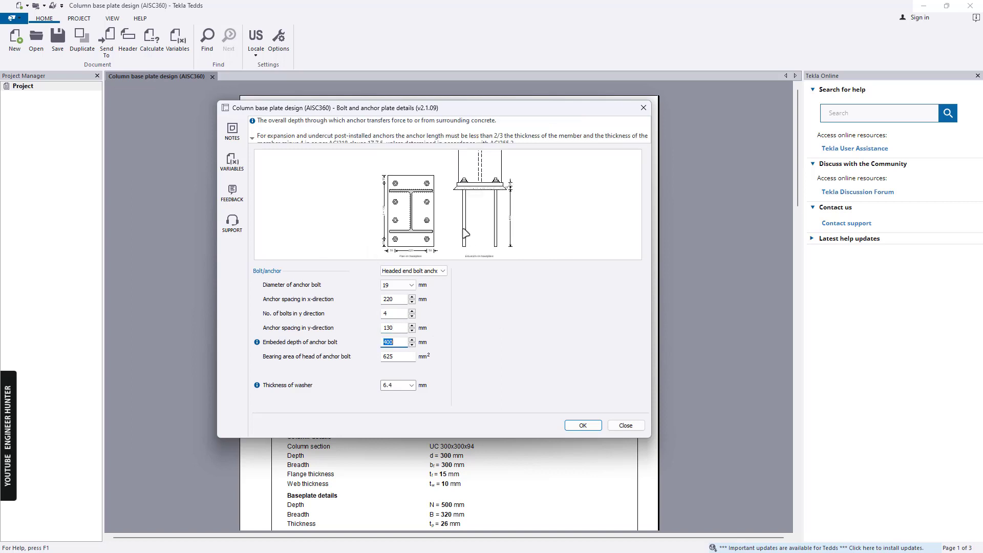
{"action": "left_click", "coordinate": [398, 328]}
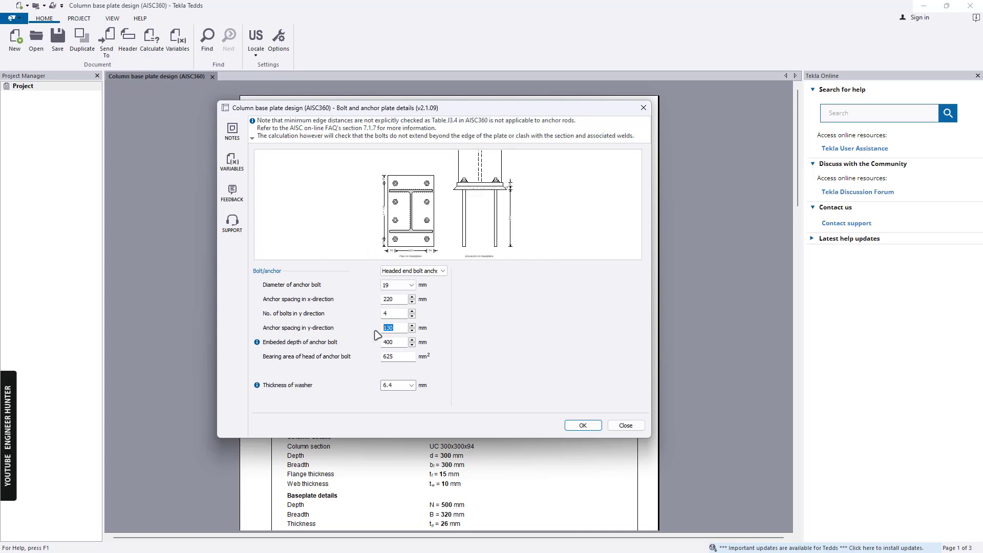
{"action": "type", "text": "135"}
{"action": "key", "text": "Tab"}
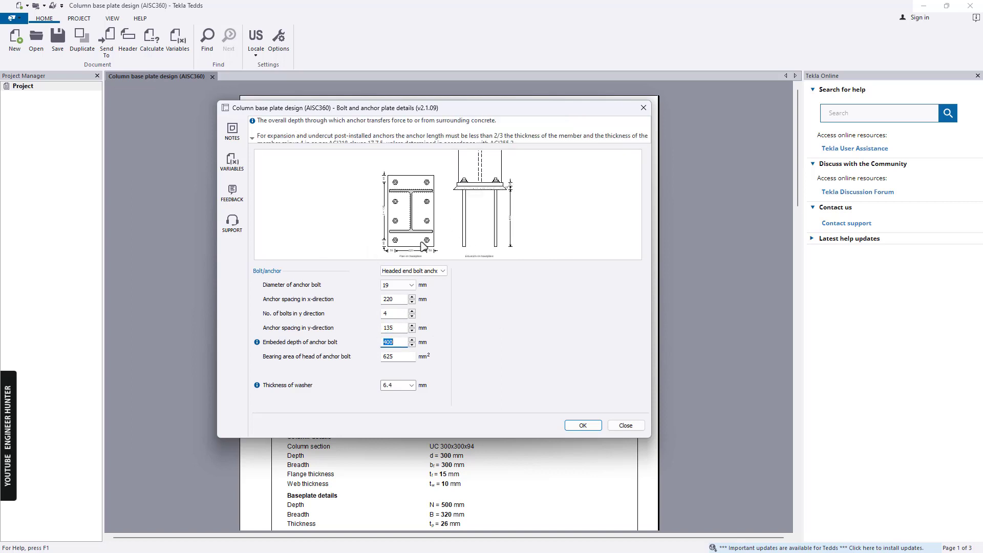
{"action": "left_click", "coordinate": [583, 426]}
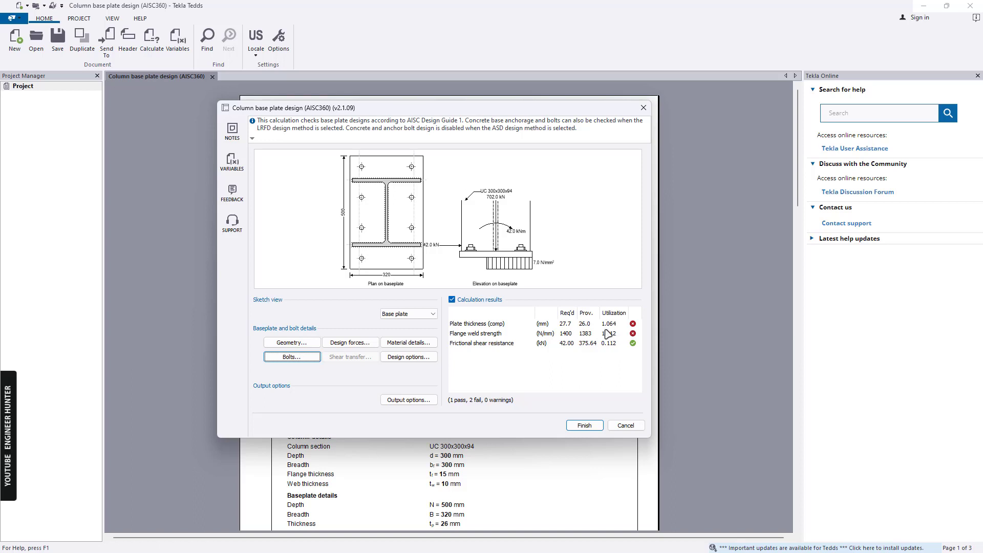
- Try Bolt shear as the shear transfer type in the design forces and check the calculation results
{"action": "left_click", "coordinate": [366, 347]}
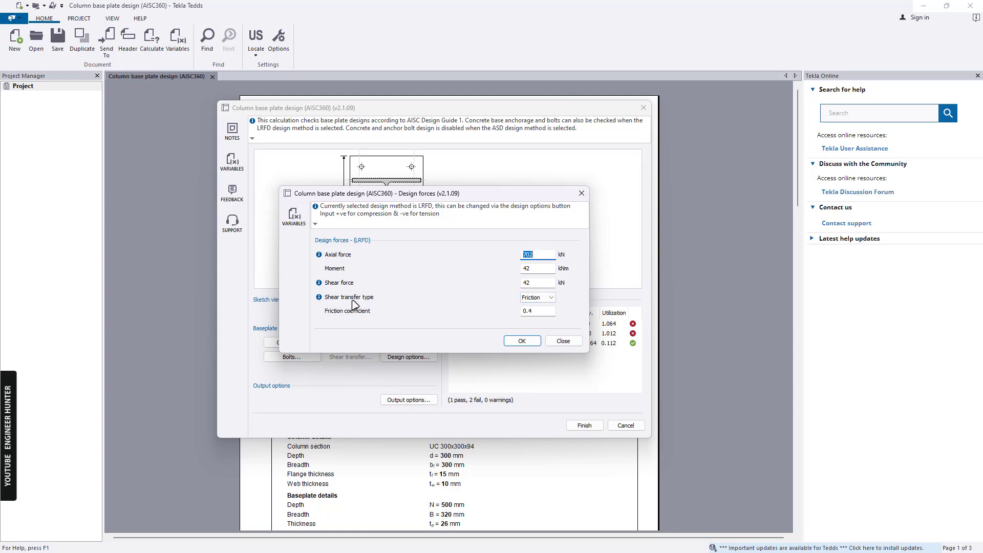
{"action": "left_click", "coordinate": [551, 299]}
{"action": "left_click", "coordinate": [530, 299]}
{"action": "left_click", "coordinate": [535, 298]}
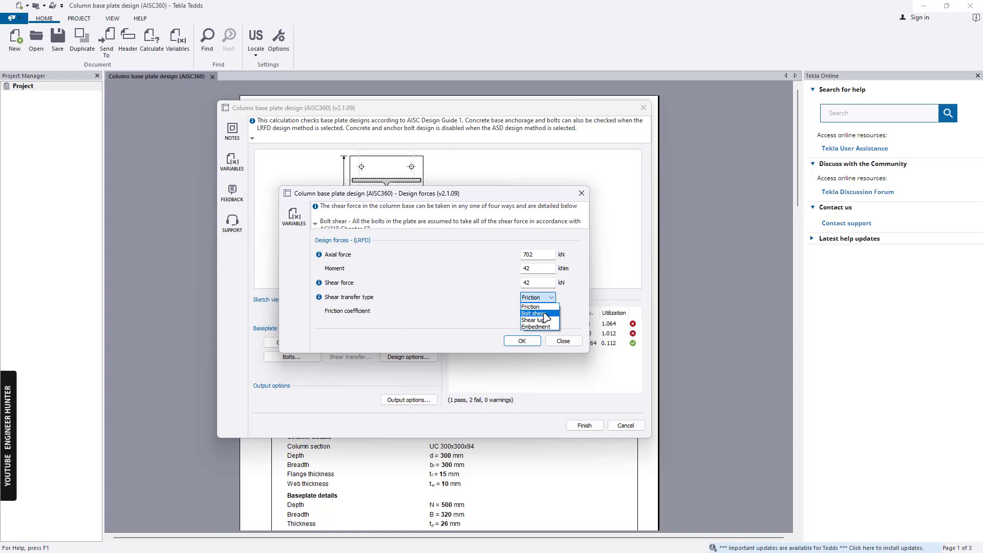
{"action": "left_click", "coordinate": [542, 313]}
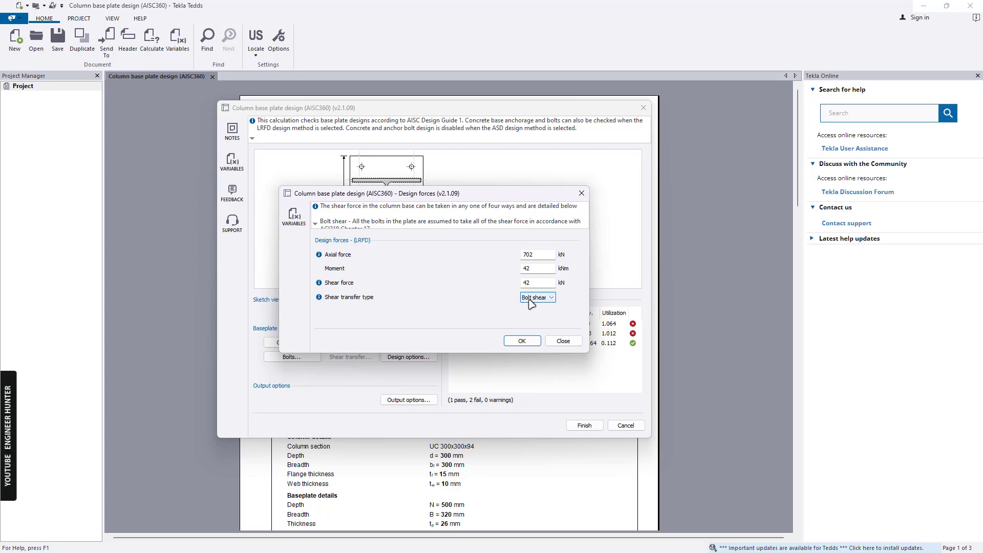
{"action": "left_click", "coordinate": [523, 341]}
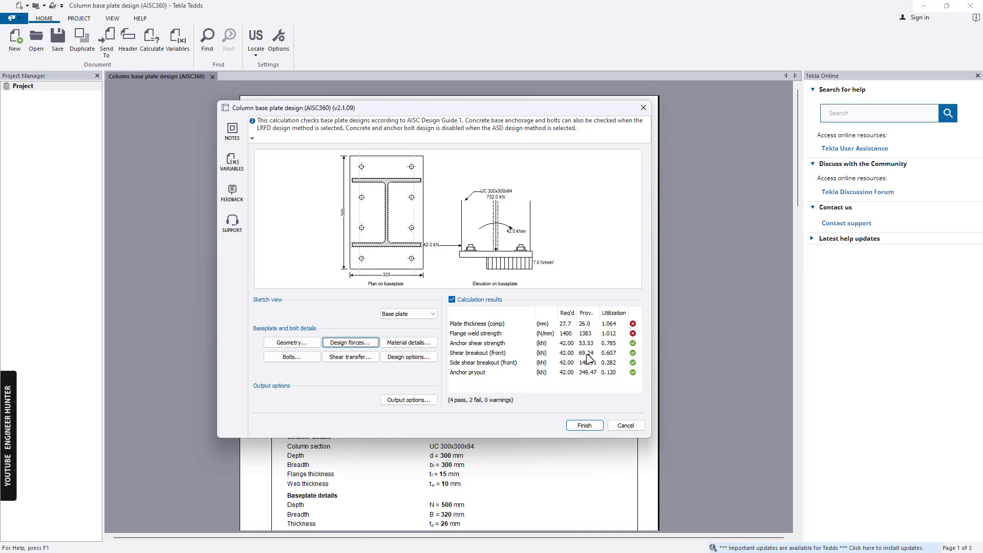
- Return the shear transfer type to Friction and accept the design forces
{"action": "left_click", "coordinate": [358, 343]}
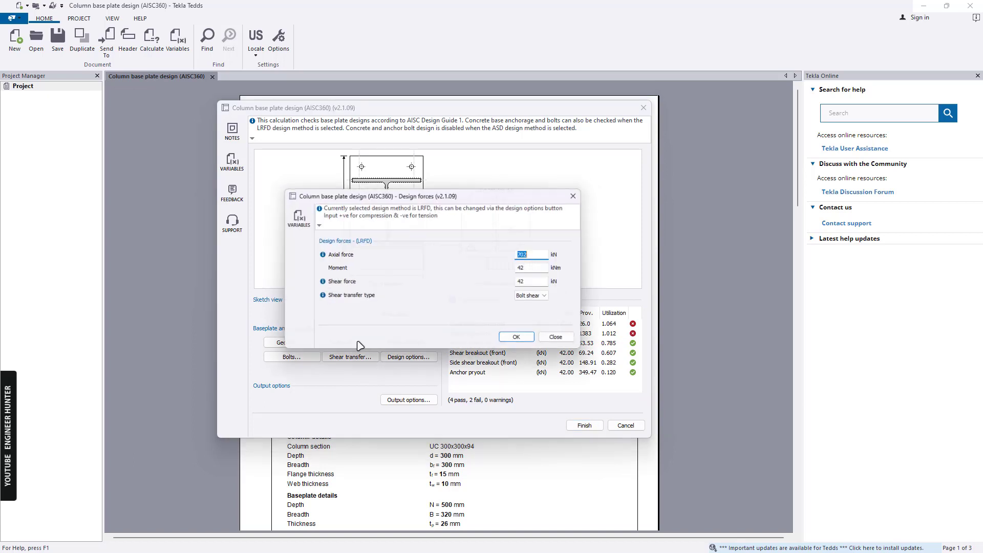
{"action": "left_click", "coordinate": [538, 298]}
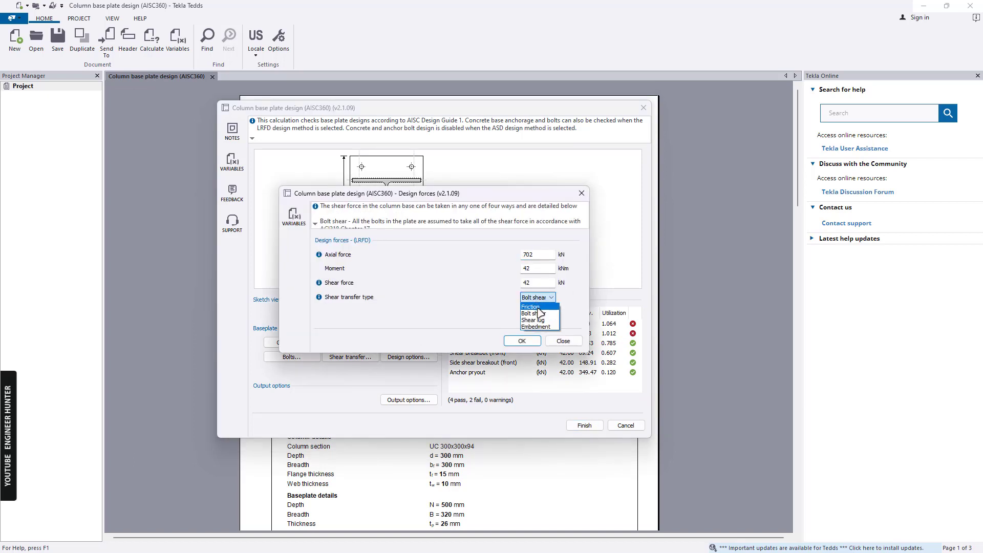
{"action": "left_click", "coordinate": [537, 307]}
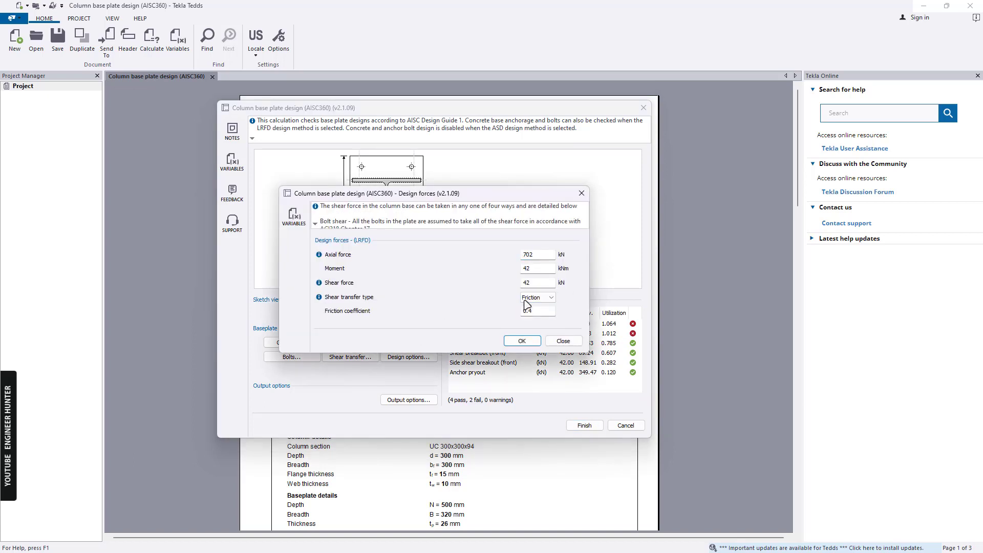
{"action": "left_click", "coordinate": [520, 341]}
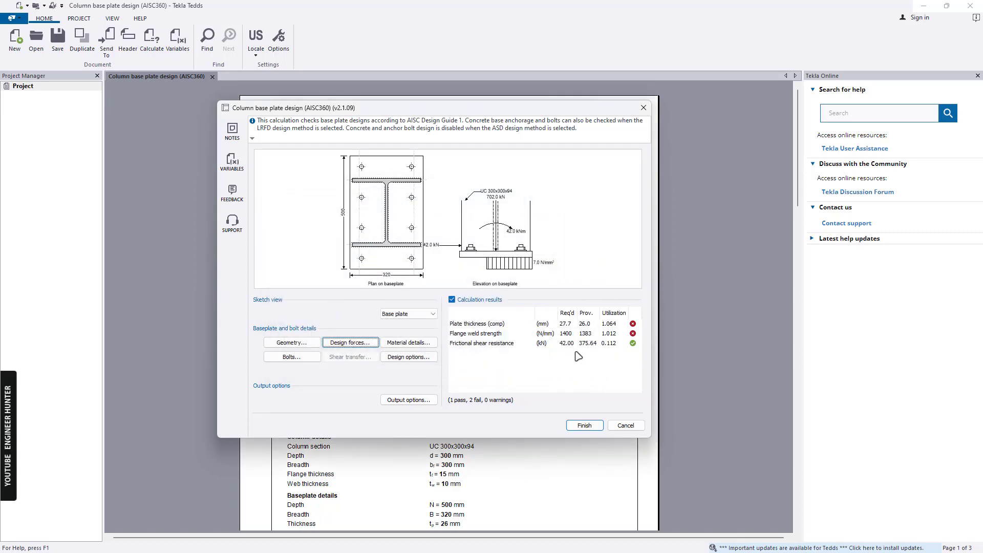
- Review the bolt details, then set the base plate length to 350 mm and accept the geometry
{"action": "left_click", "coordinate": [301, 359]}
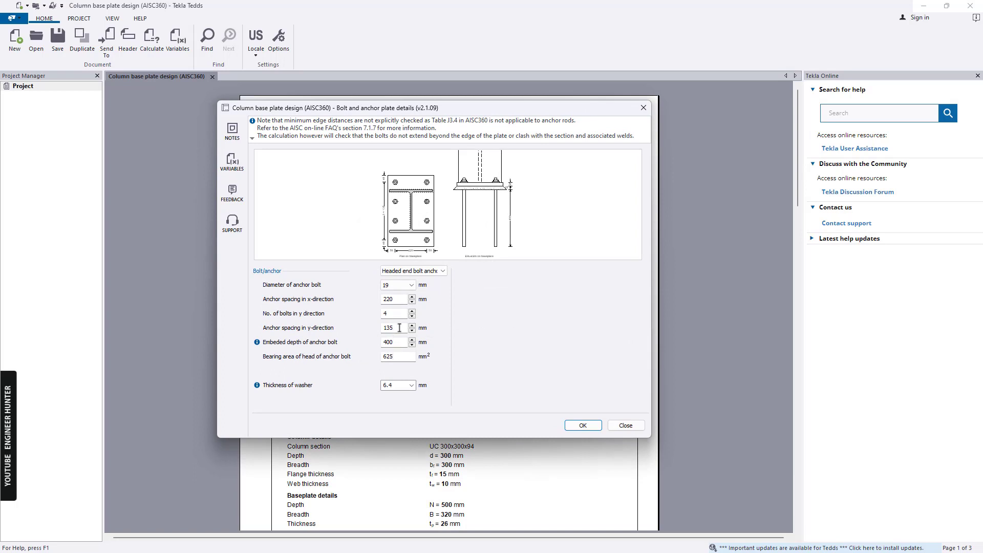
{"action": "left_click", "coordinate": [584, 426]}
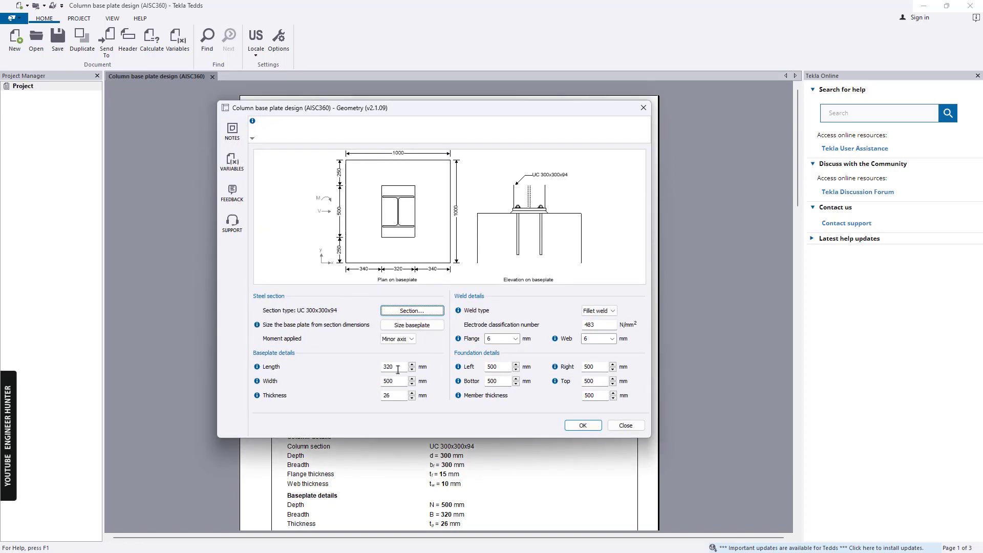
{"action": "left_click", "coordinate": [397, 368]}
{"action": "type", "text": "3"}
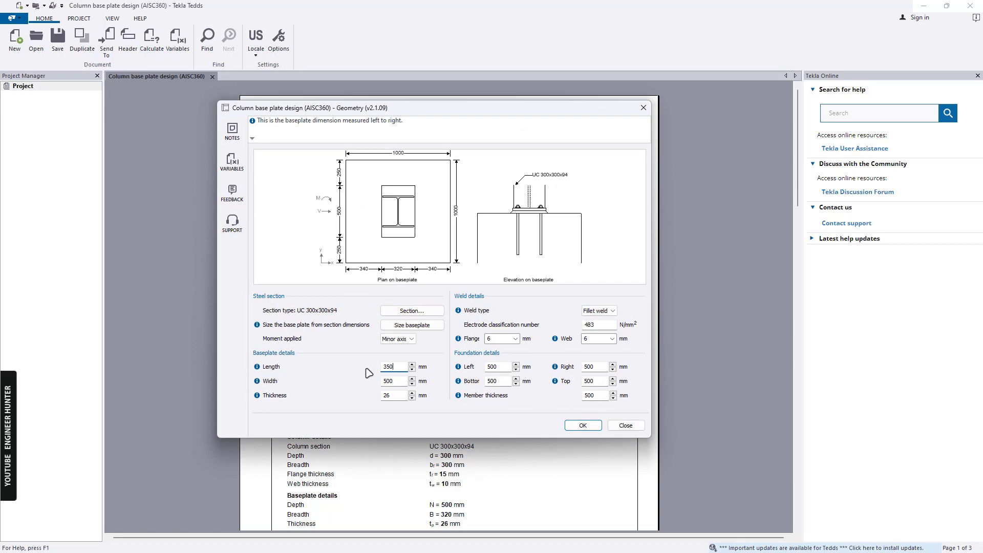
{"action": "left_click", "coordinate": [583, 425]}
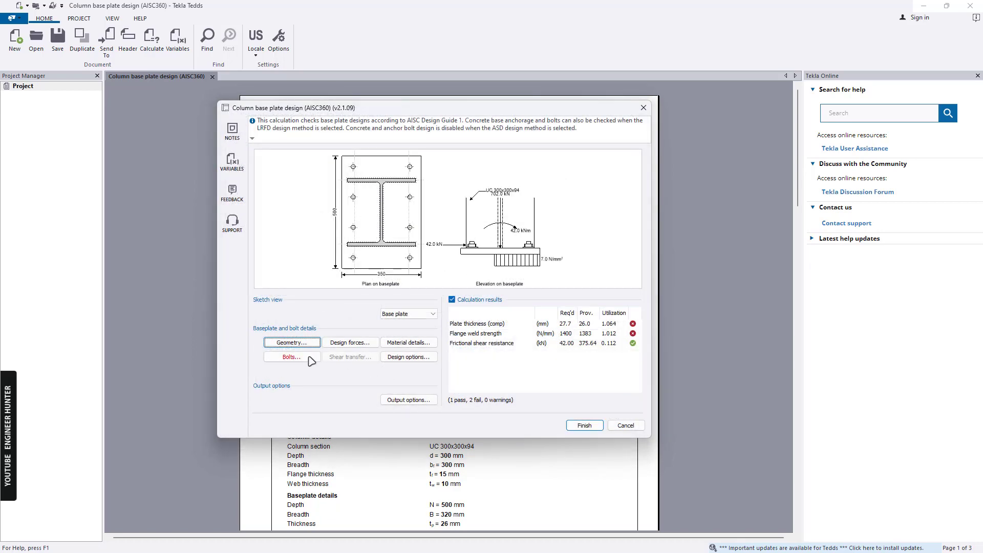
- Set the anchor spacing in the x-direction to 260 mm and accept the bolt details
{"action": "left_click", "coordinate": [309, 358]}
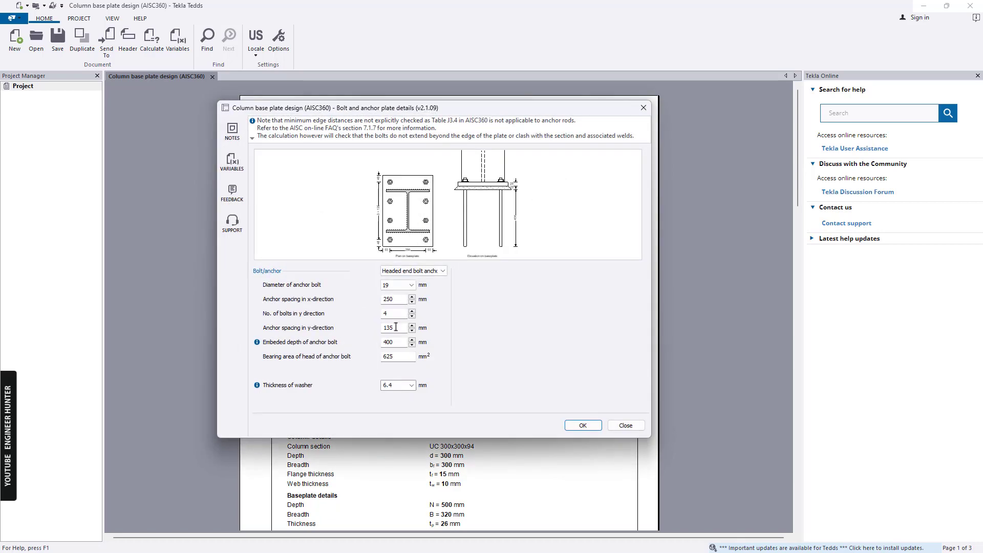
{"action": "left_click_drag", "start_coordinate": [396, 303], "coordinate": [370, 300]}
{"action": "type", "text": "260"}
{"action": "key", "text": "Tab"}
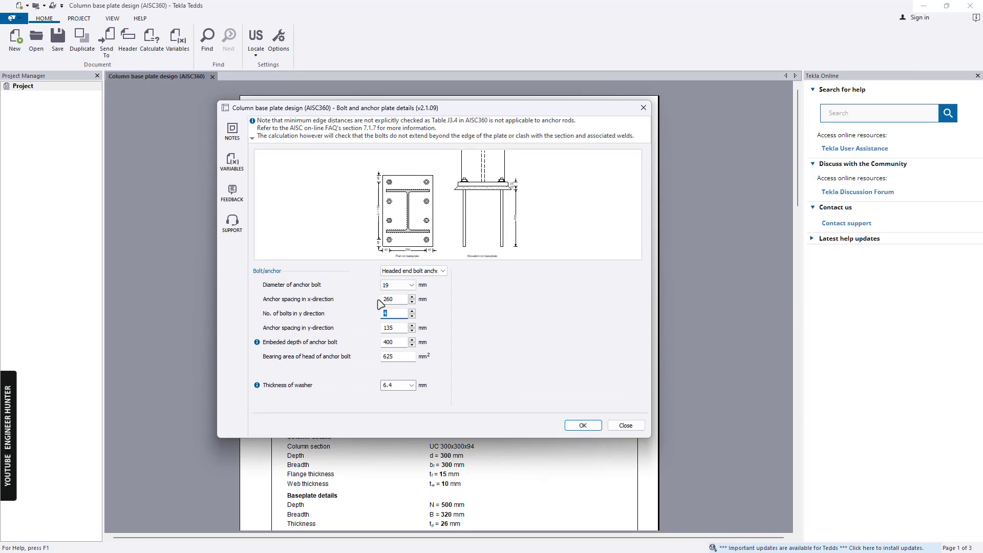
{"action": "left_click", "coordinate": [592, 426]}
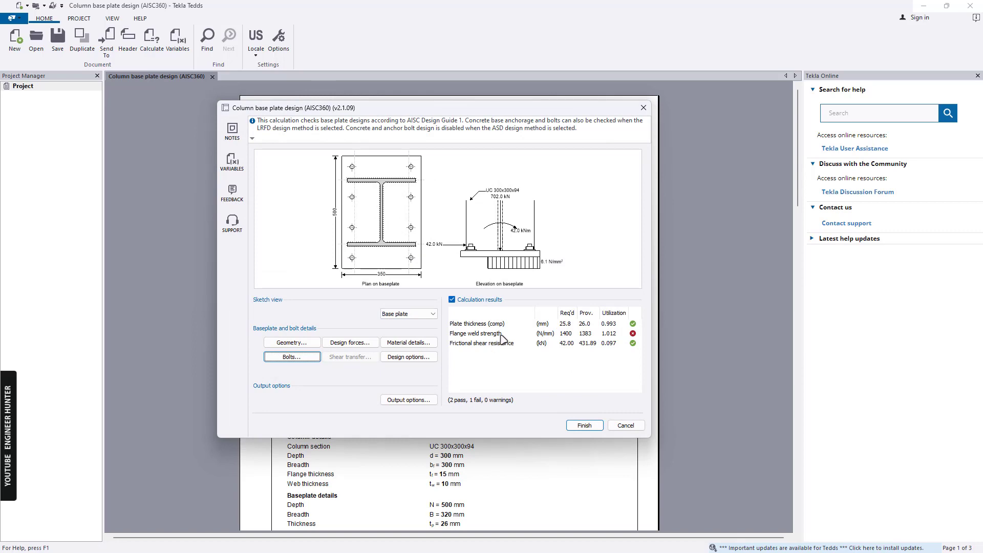
- Set the flange weld size to 8 mm in the geometry and accept it
{"action": "left_click", "coordinate": [291, 342]}
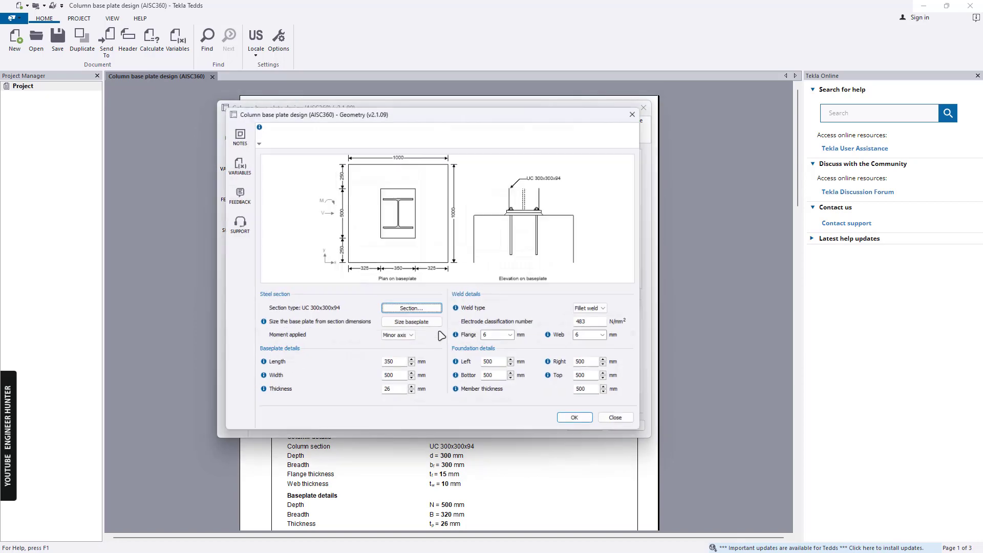
{"action": "left_click", "coordinate": [493, 335]}
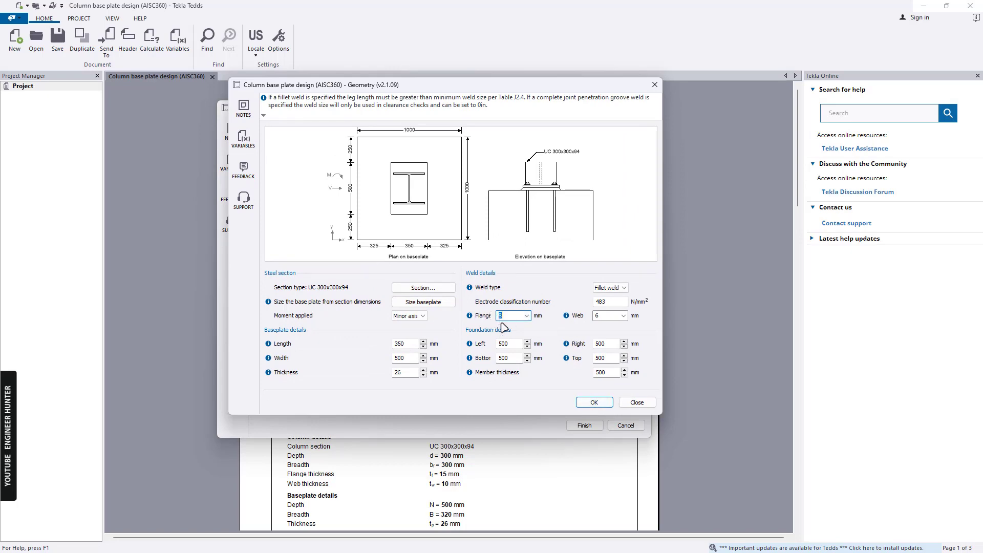
{"action": "left_click", "coordinate": [594, 402]}
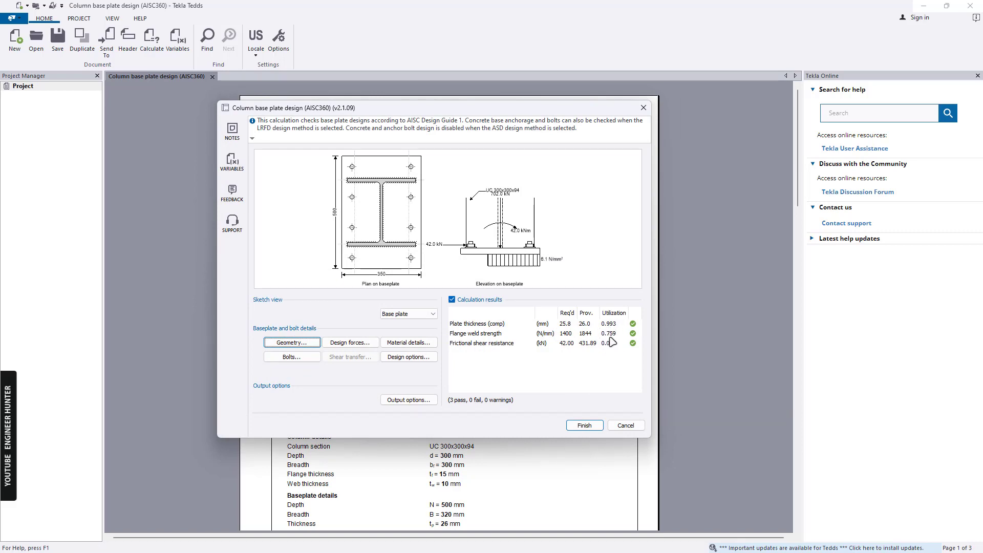
- Finish the base plate calculation and review the design summary, plate sketches, forces, column and bolt details in the generated report
{"action": "left_click", "coordinate": [584, 425]}
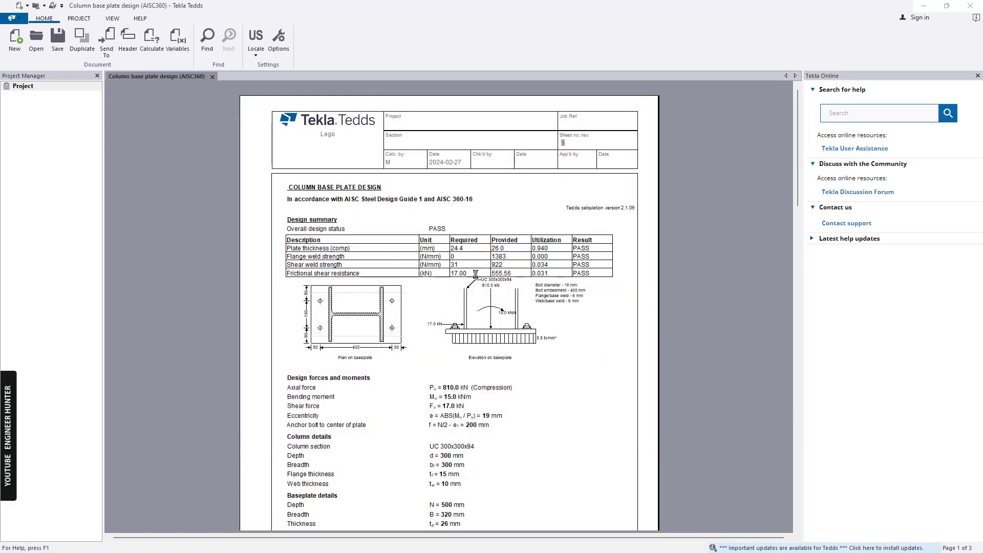
{"action": "scroll", "coordinate": [392, 209], "scroll_direction": "down", "scroll_amount": 3}
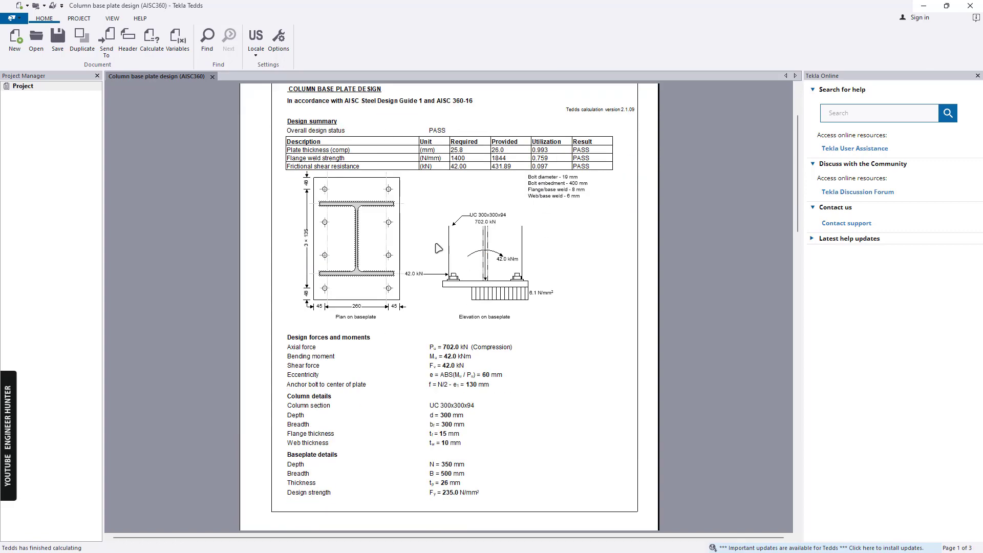
{"action": "scroll", "coordinate": [439, 249], "scroll_direction": "down", "scroll_amount": 15}
{"action": "scroll", "coordinate": [469, 369], "scroll_direction": "up", "scroll_amount": 10}
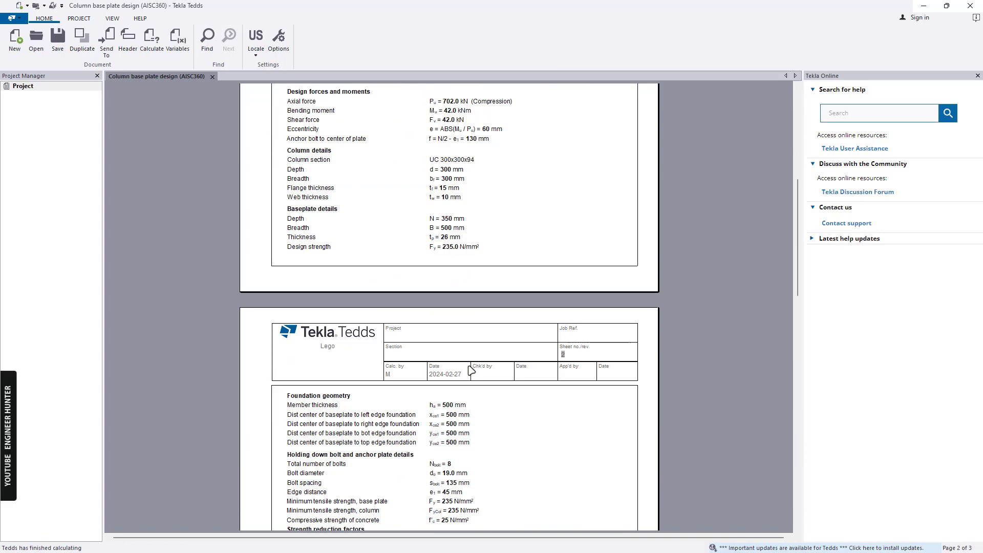
{"action": "scroll", "coordinate": [471, 370], "scroll_direction": "up", "scroll_amount": 10}
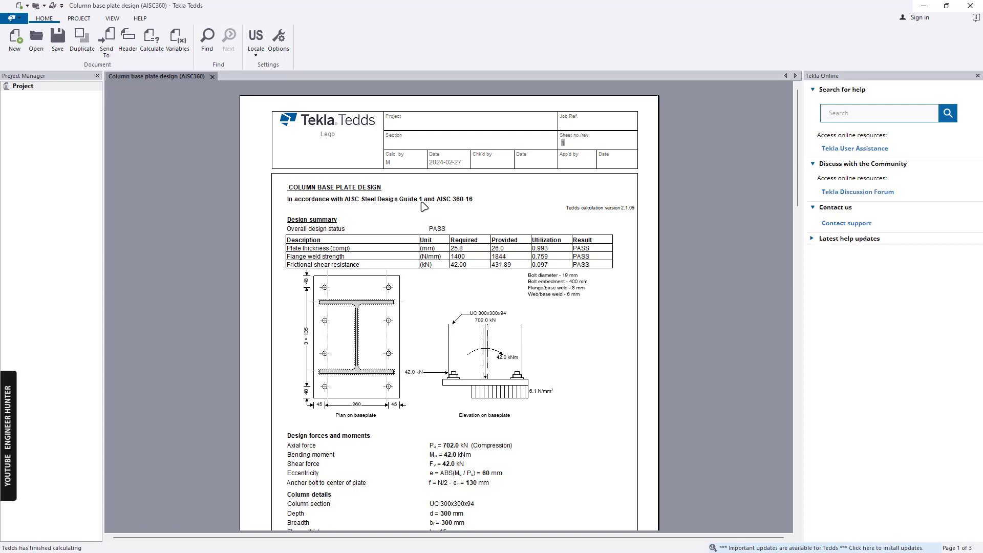
{"action": "scroll", "coordinate": [419, 317], "scroll_direction": "down", "scroll_amount": 3}
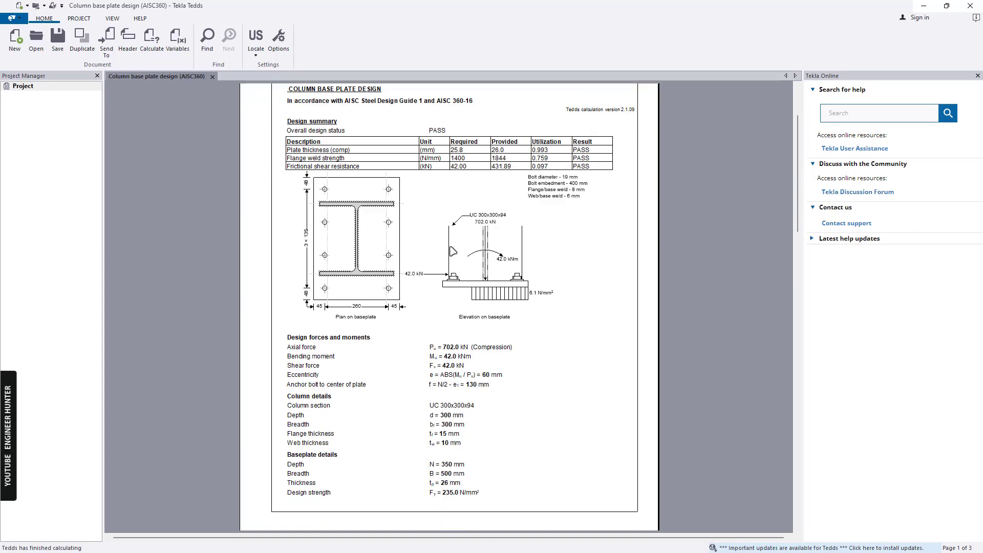
{"action": "scroll", "coordinate": [453, 251], "scroll_direction": "up", "scroll_amount": 3}
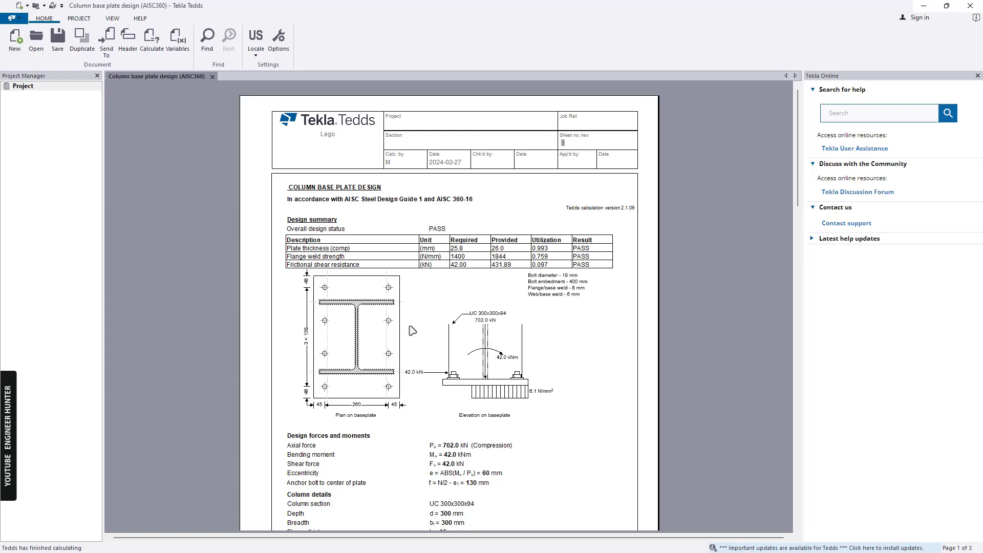
{"action": "scroll", "coordinate": [416, 332], "scroll_direction": "down", "scroll_amount": 3}
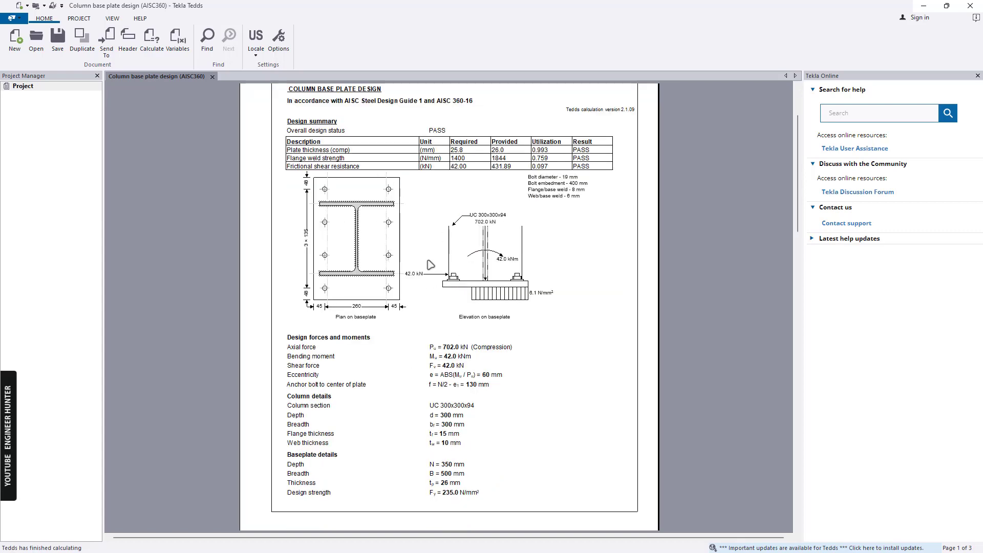
{"action": "scroll", "coordinate": [519, 289], "scroll_direction": "up", "scroll_amount": 3}
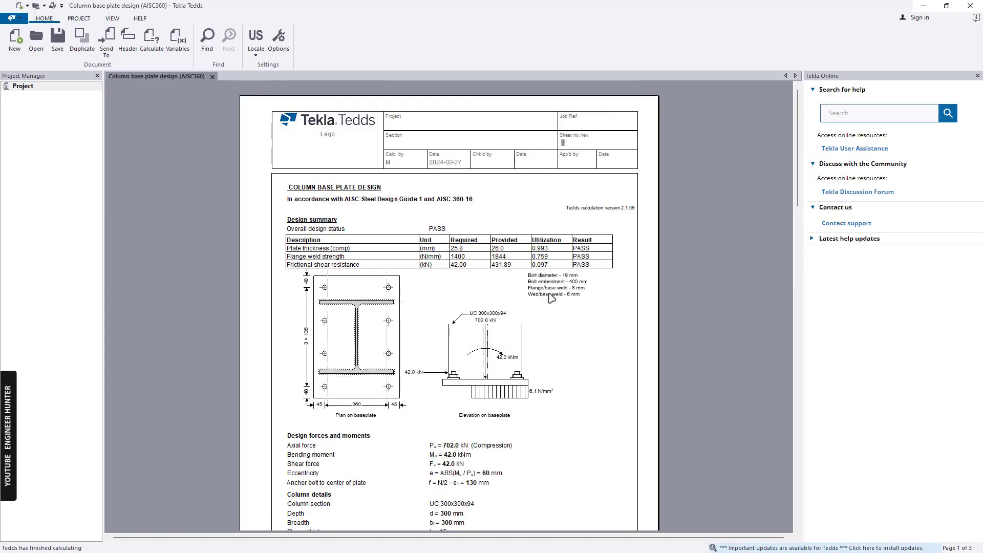